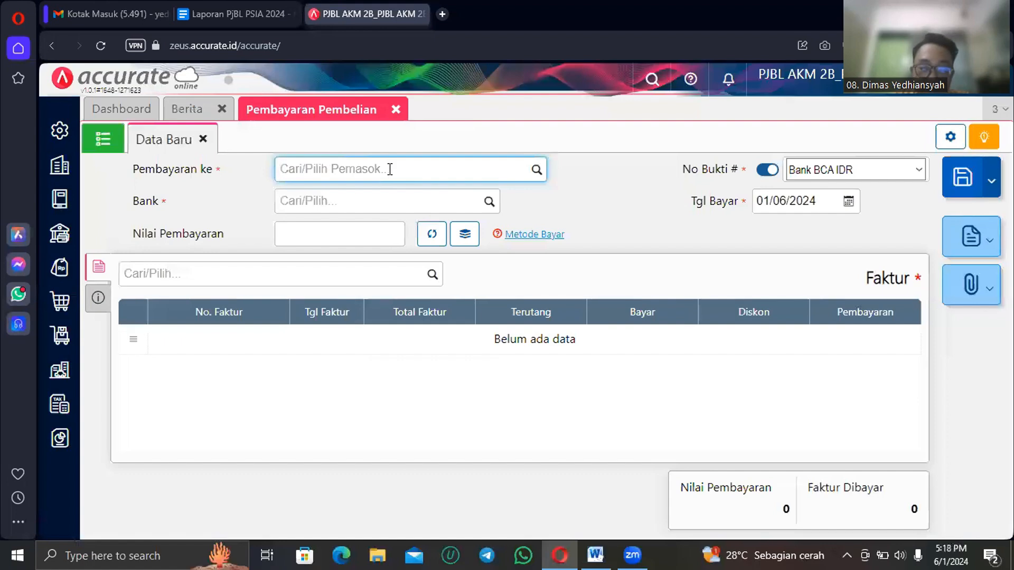
Choose PT SHARP ELECTRONICS as the supplier to pay and Bank Mandiri IDR as the paying bank.
text(pt sh)
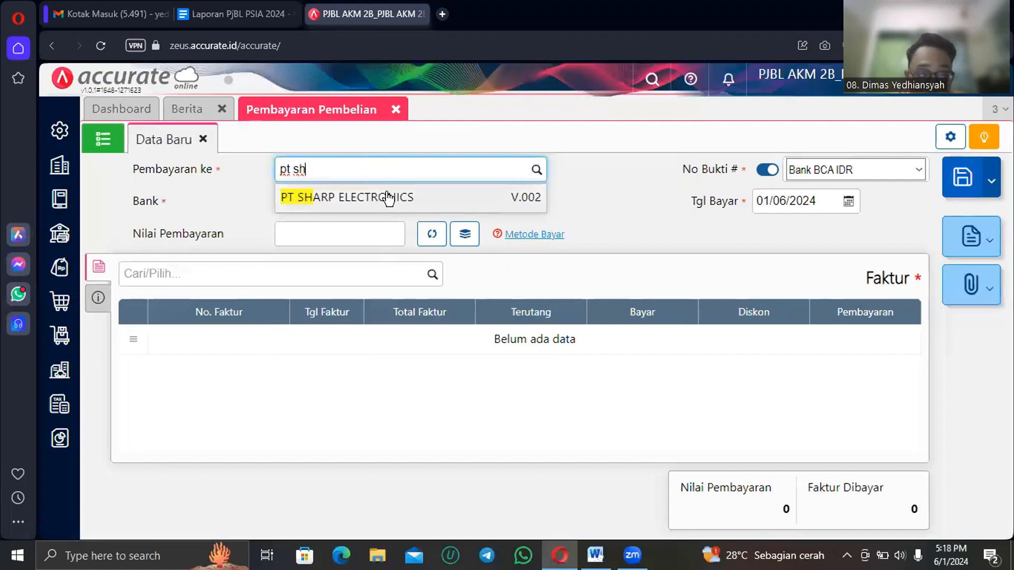
click(387, 198)
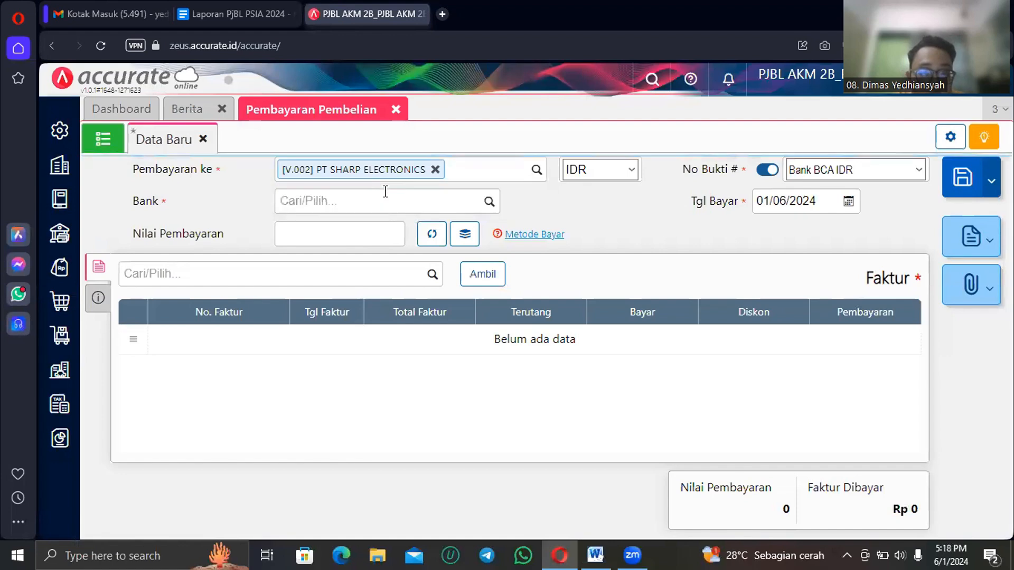
click(375, 193)
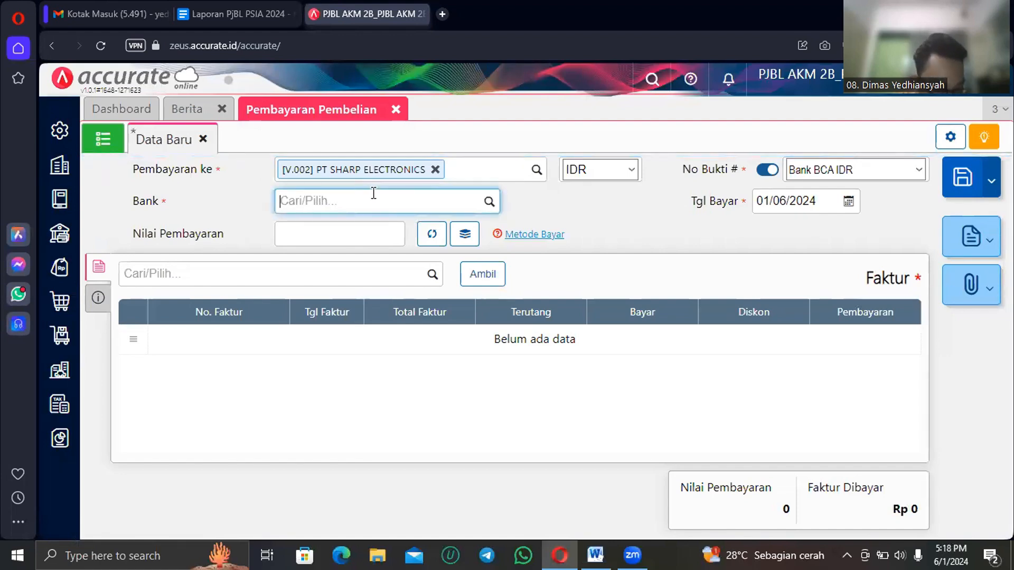
text(mandi)
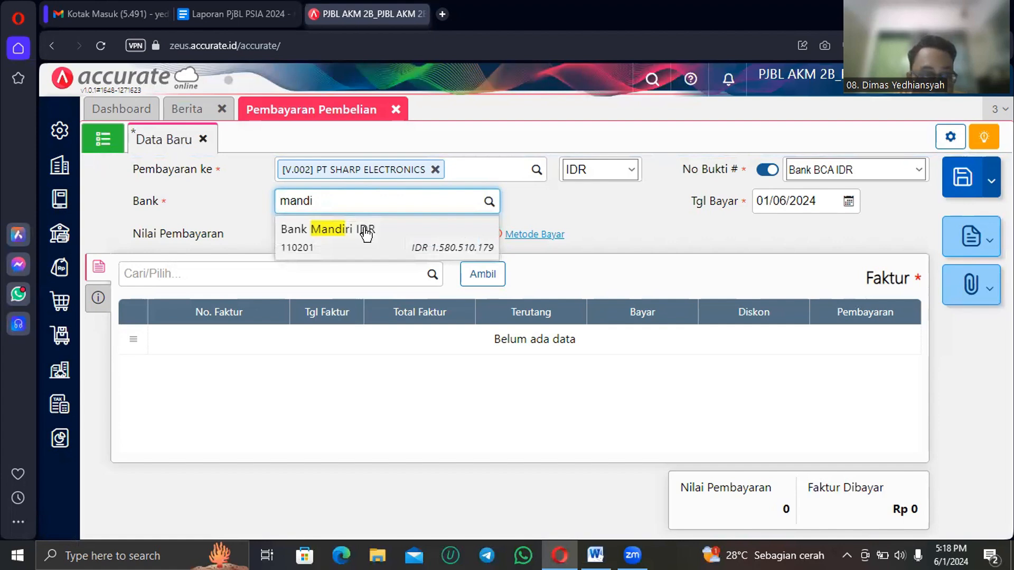
click(366, 230)
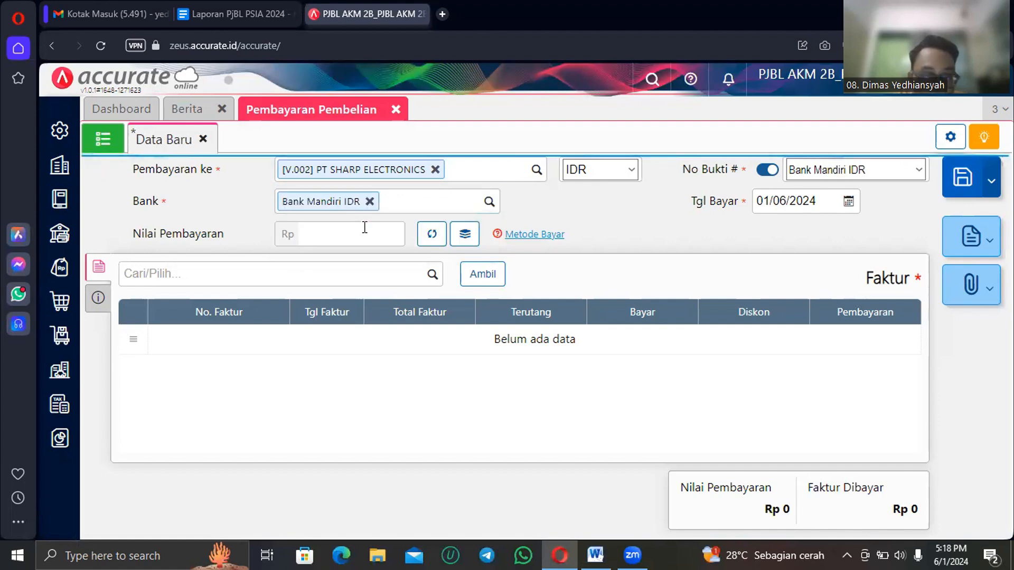
Set the payment date of the new purchase payment to 22/03/2024.
click(803, 199)
text(22/03/202)
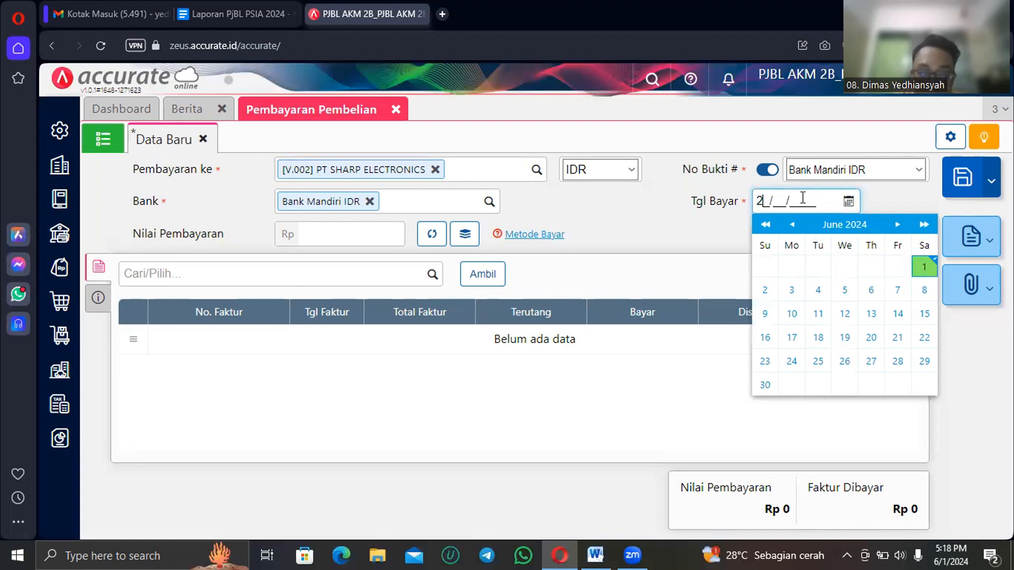
text(4)
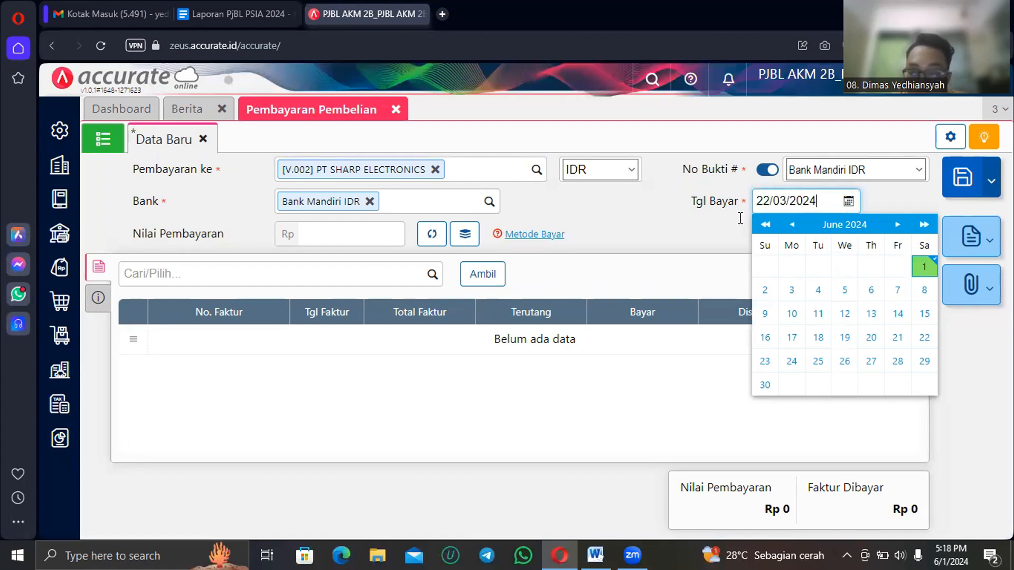
click(664, 246)
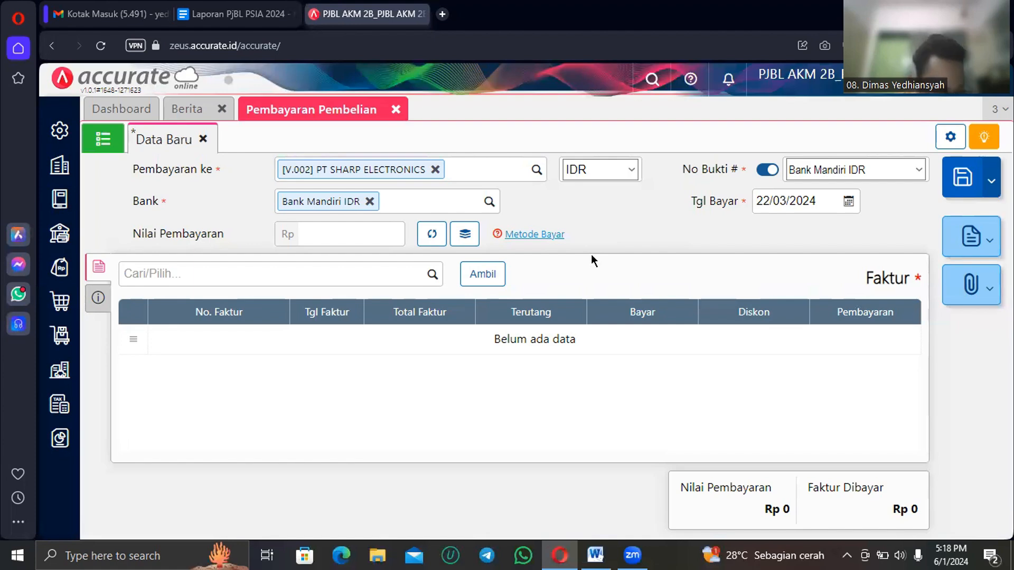
Pull in only the unpaid invoice INV-AE/105, leaving out INV-MA-1100, and fill the payment amount from the invoice total.
click(493, 268)
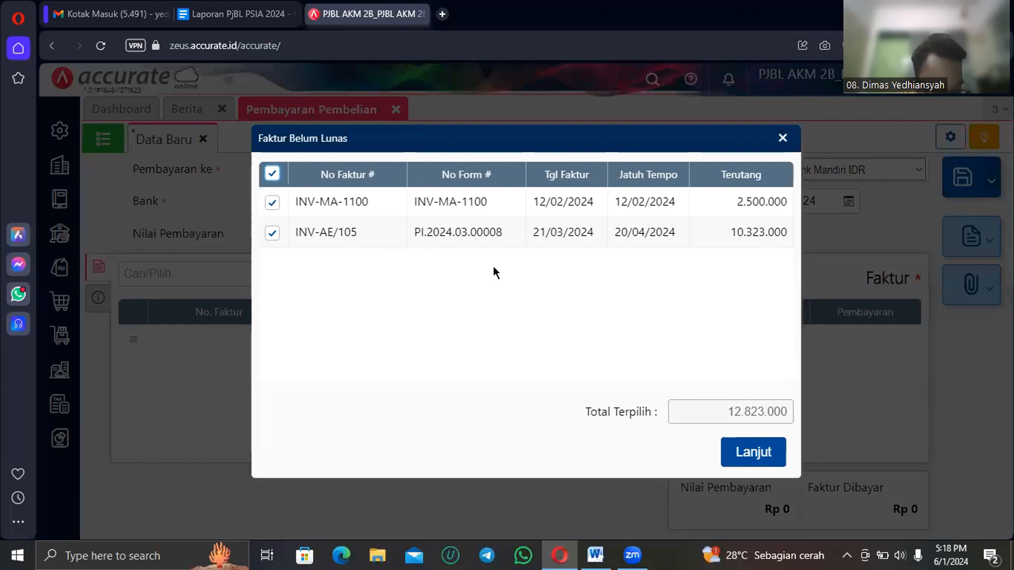
click(515, 211)
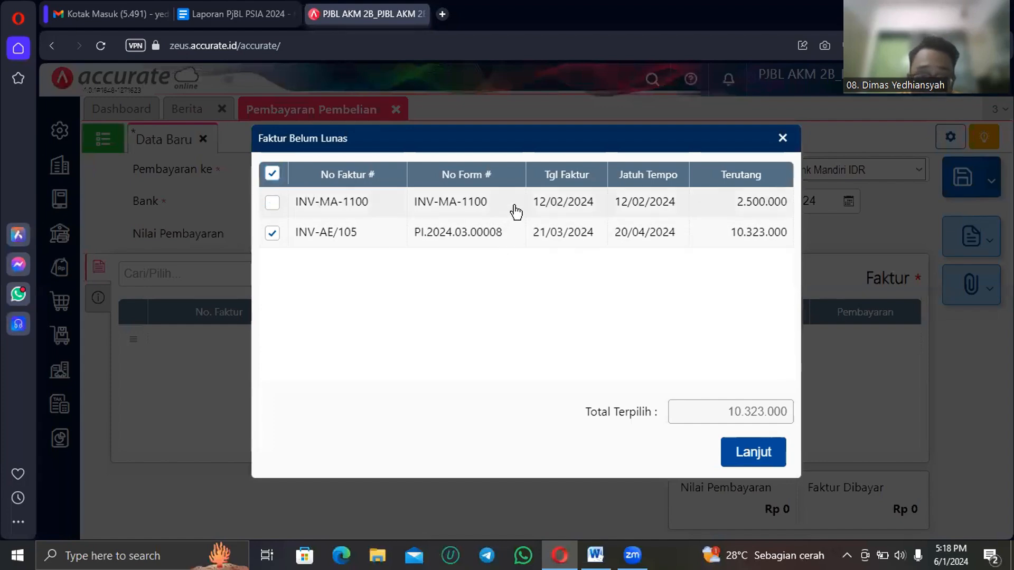
click(744, 454)
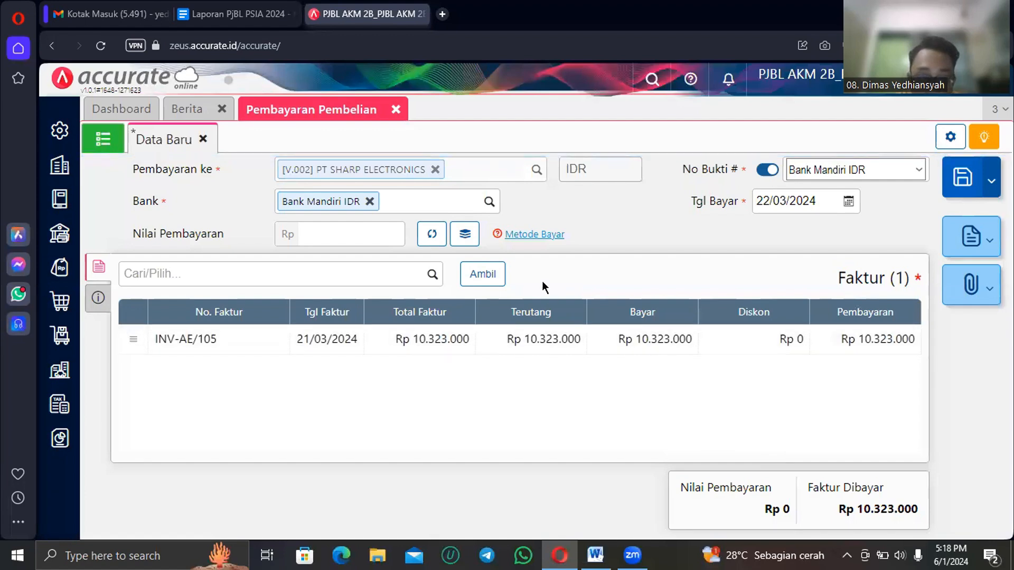
click(432, 234)
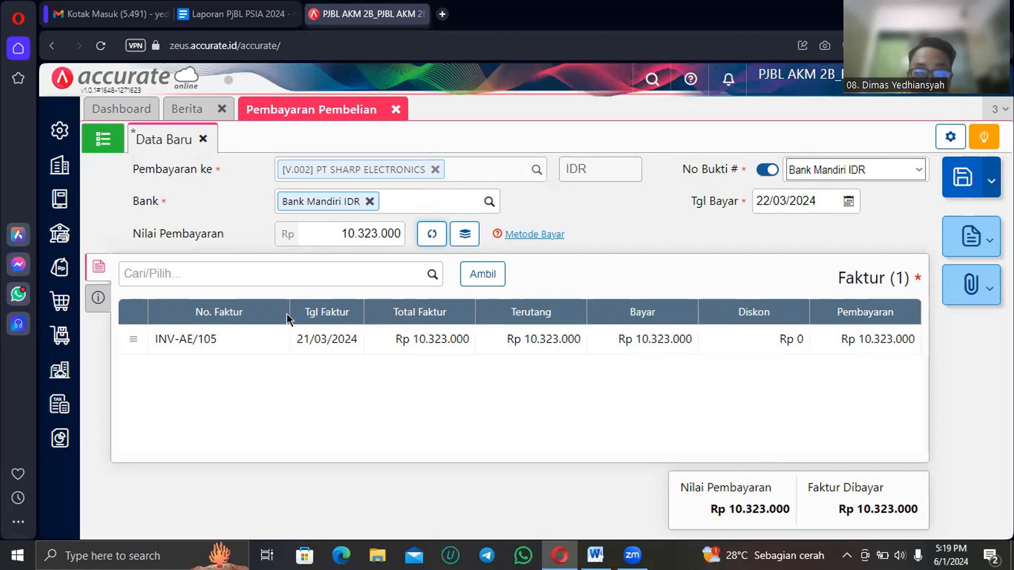
Set the payment method to Cek/Giro in the payment's additional information.
click(100, 300)
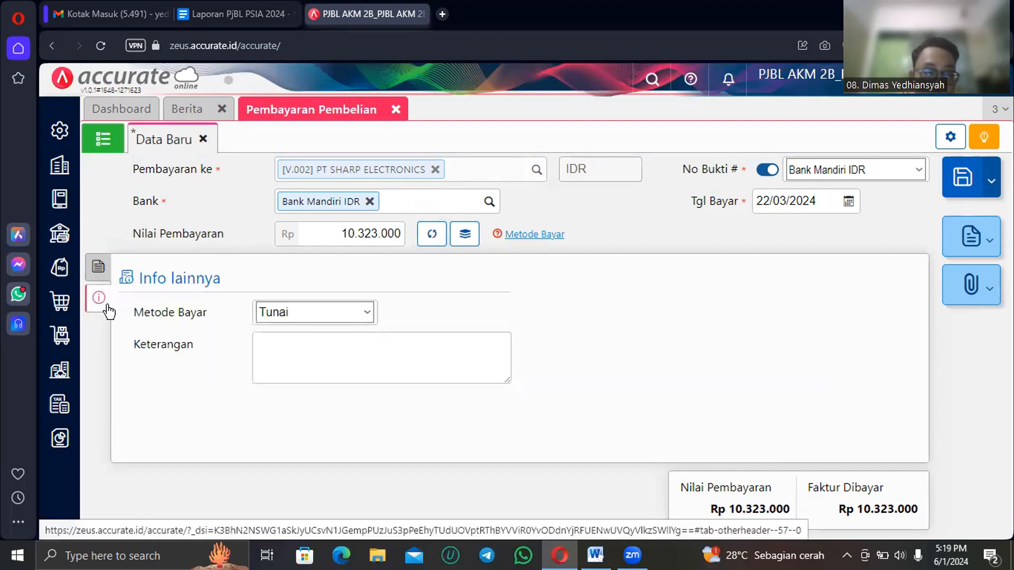
click(288, 309)
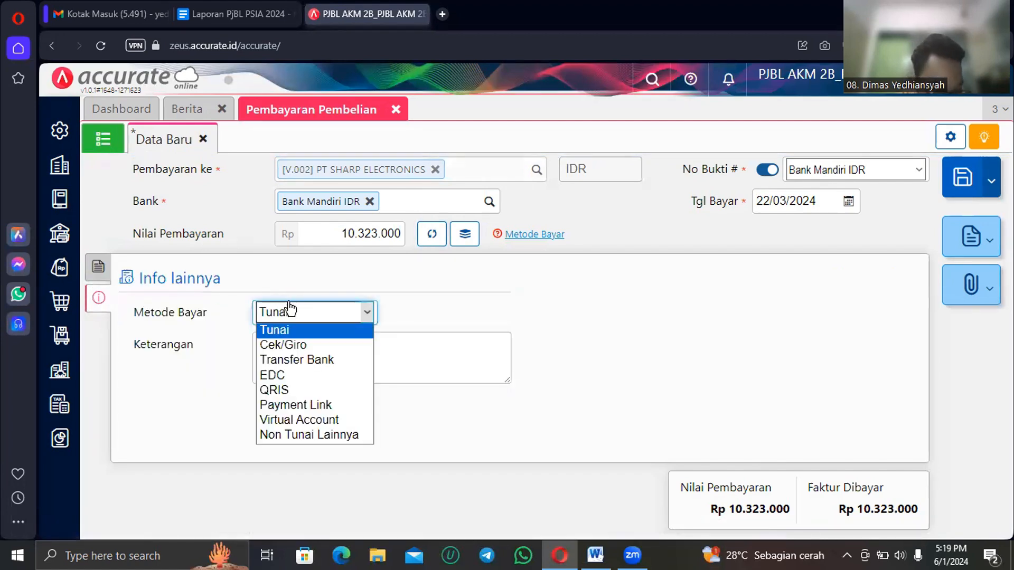
click(288, 344)
Copy cheque number GG0054 from the 22-03-2024 purchase transaction in the Word document into the payment's cheque number in Accurate Online.
click(459, 319)
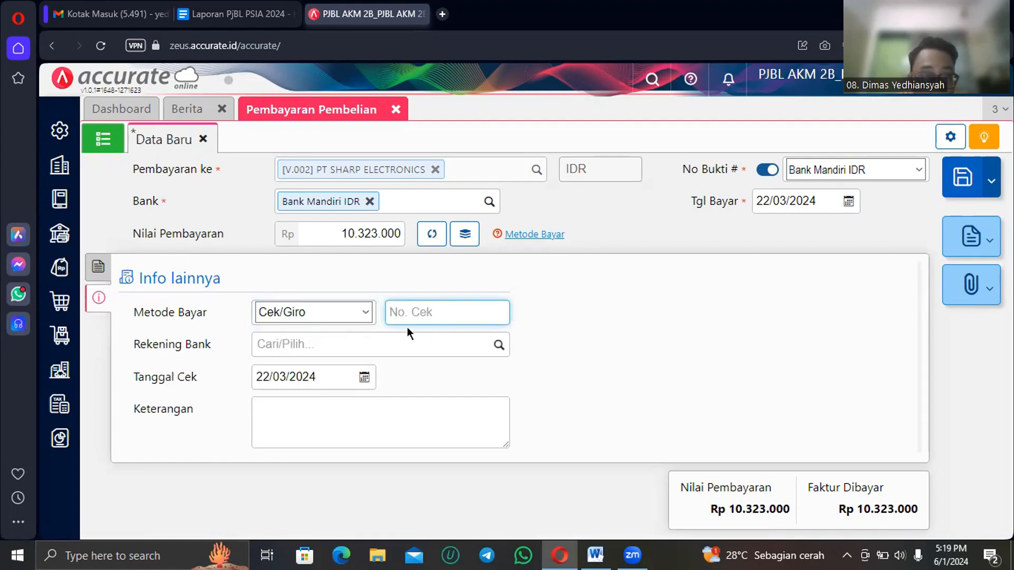
key(alt+Tab)
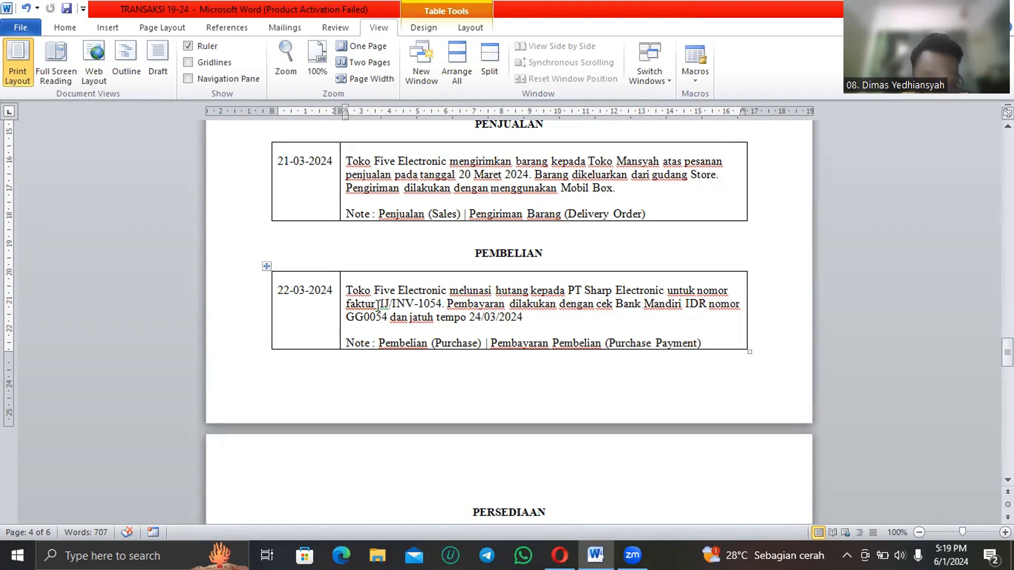
drag(347, 318, 388, 317)
key(ctrl+c)
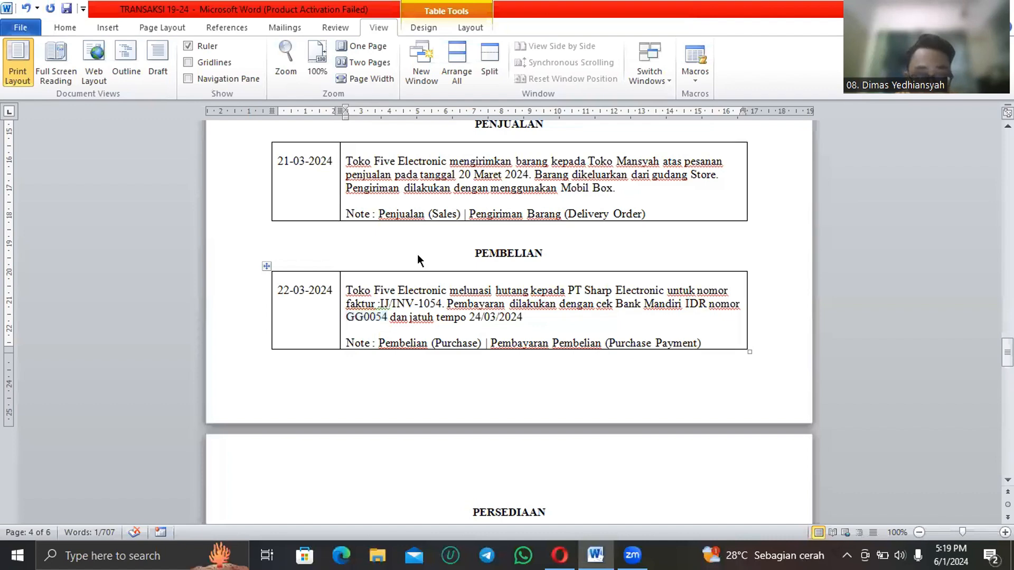
key(alt+Tab)
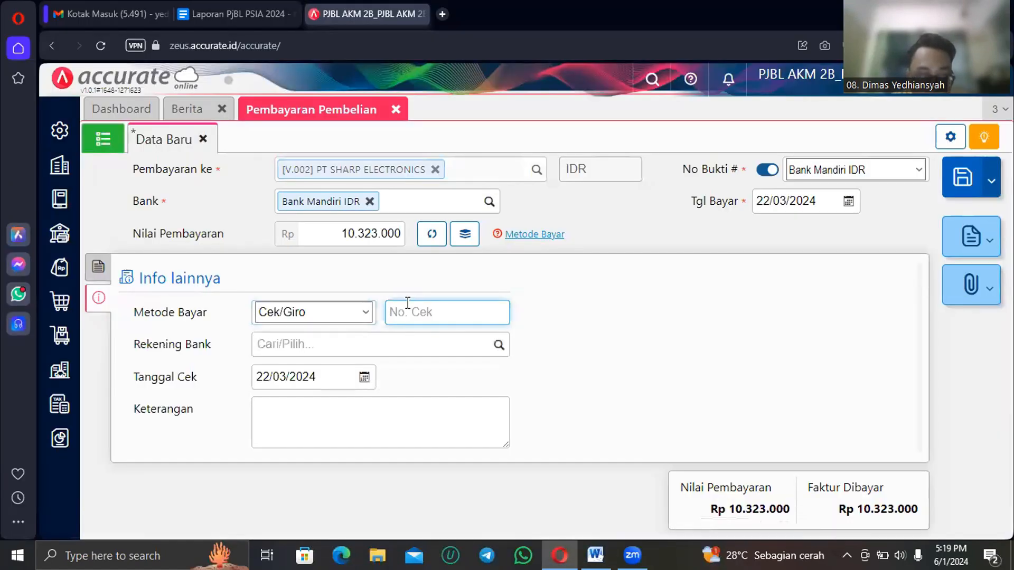
key(ctrl+v)
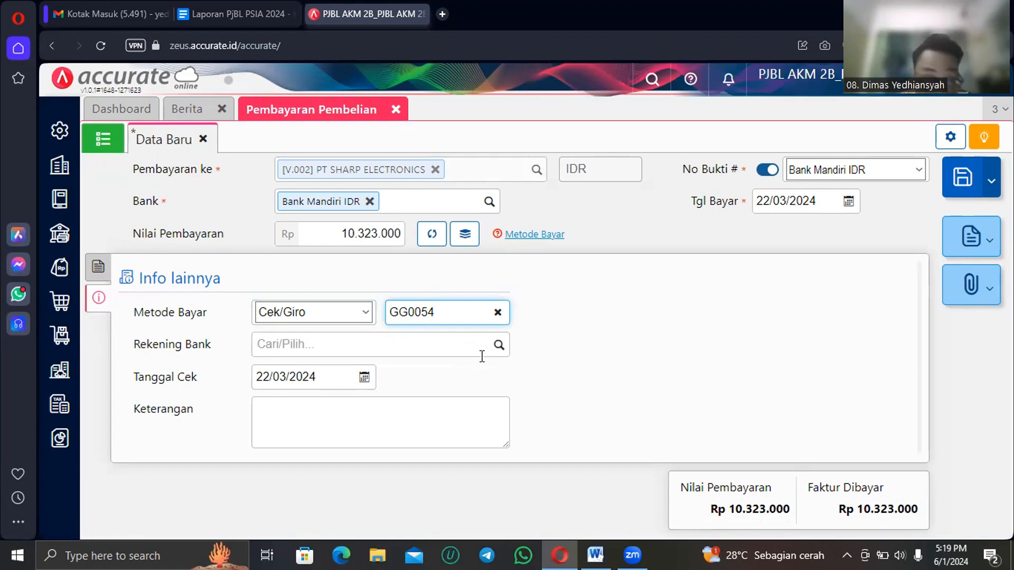
Set the cheque date to 24/03/2024, return to the invoice details and save the purchase payment.
click(337, 376)
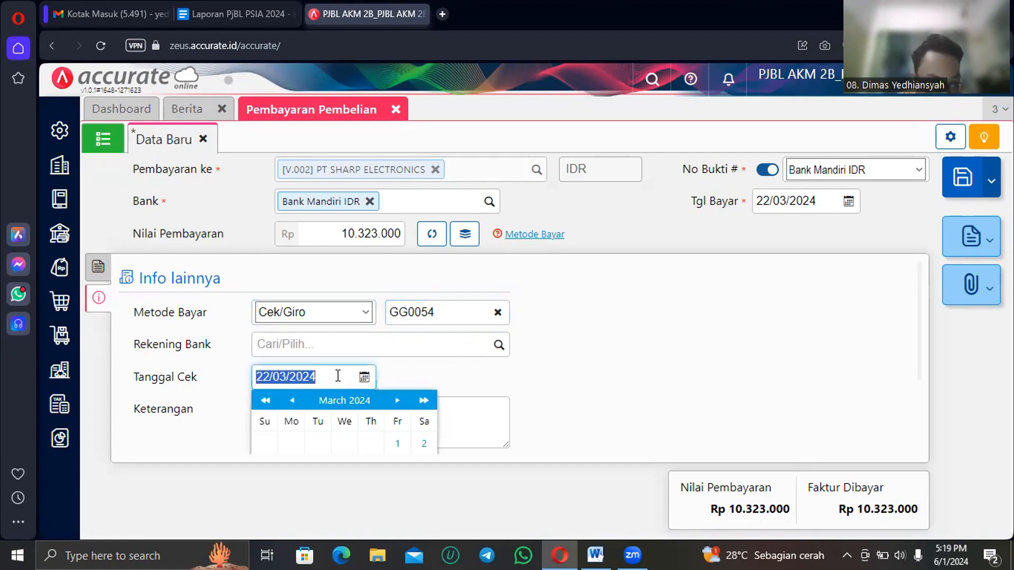
text(24/)
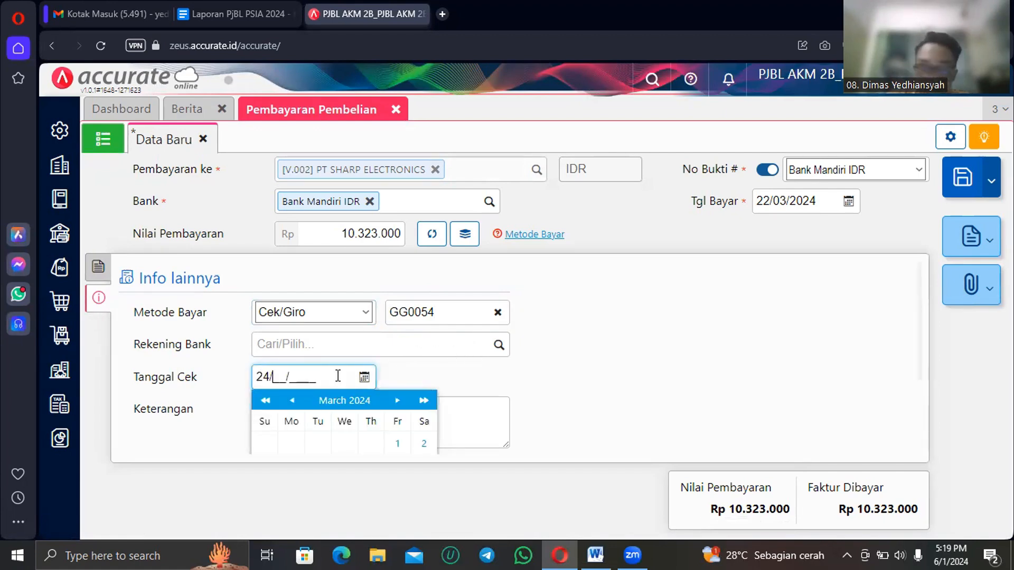
text(03/2024)
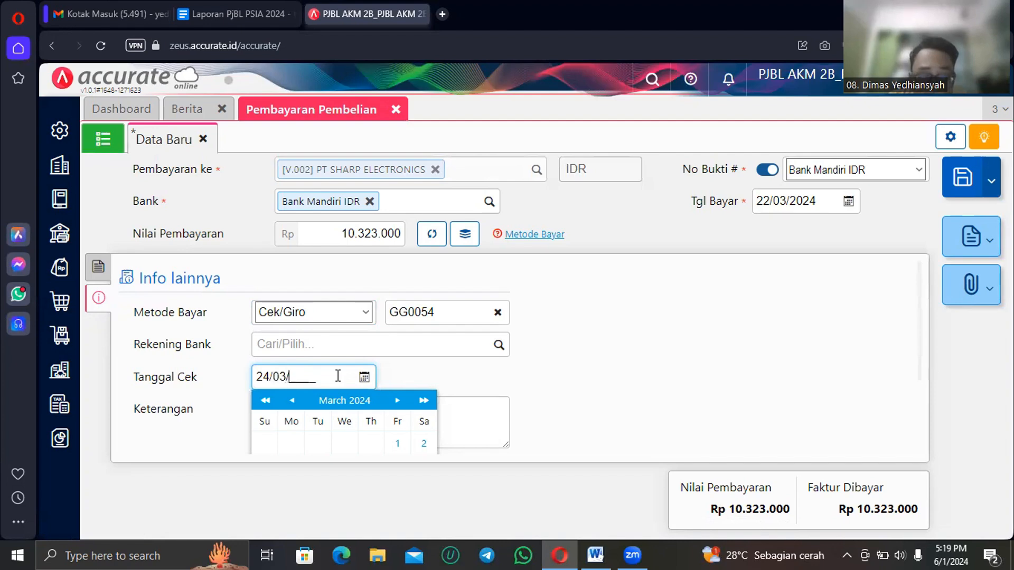
click(540, 360)
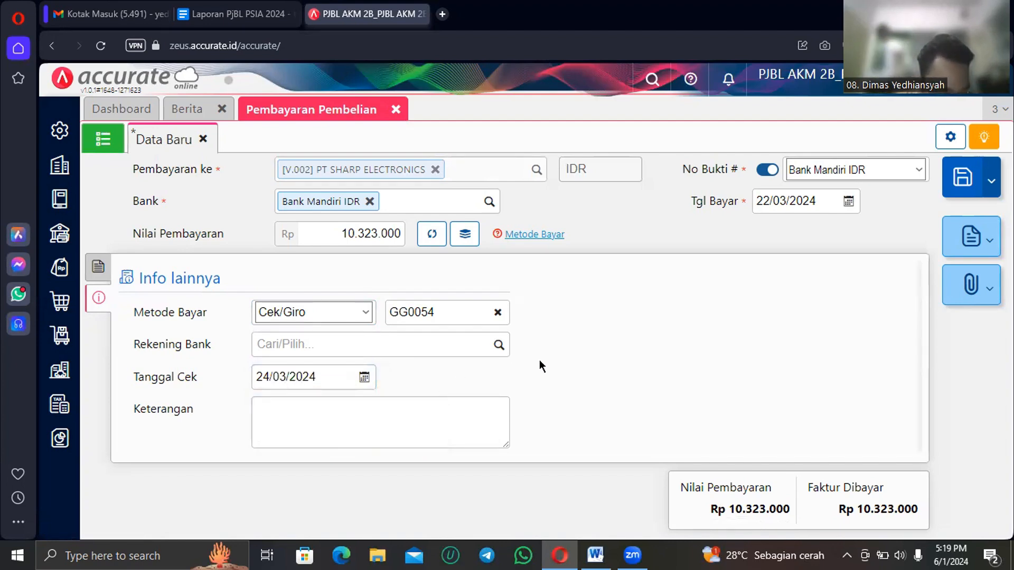
click(98, 266)
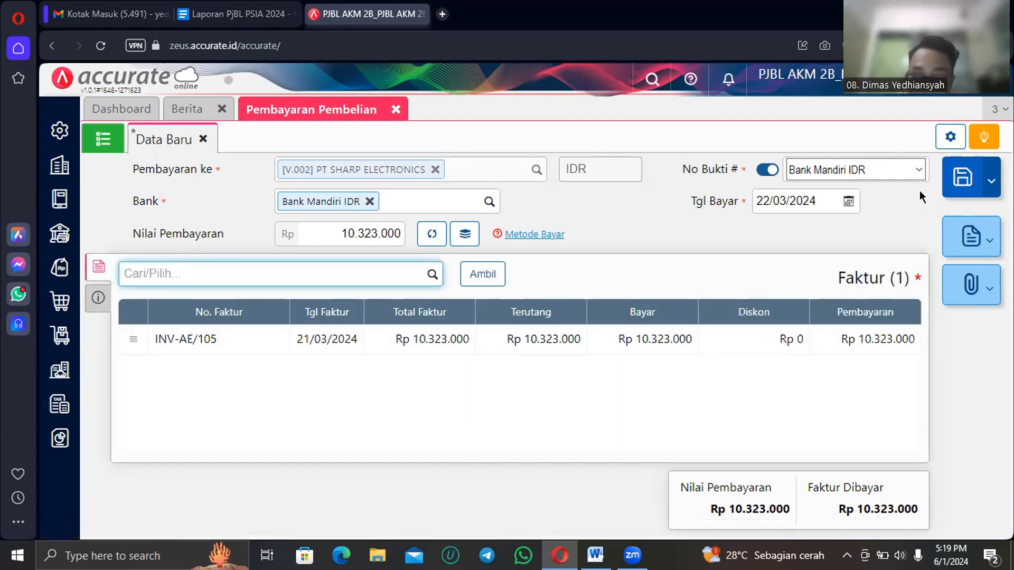
click(968, 196)
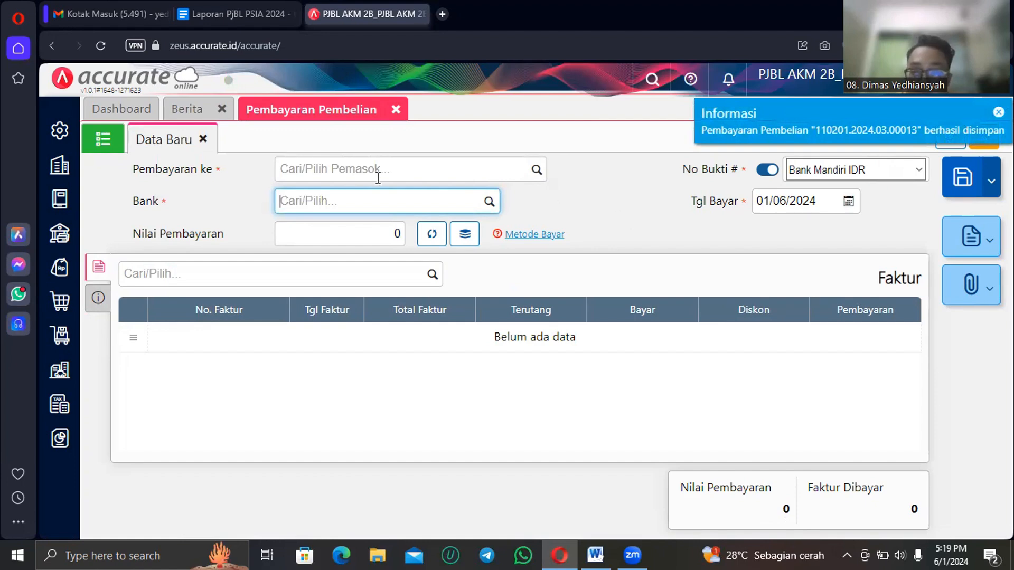
Open the saved PT SHARP ELECTRONICS payment from the payment list, check its journal details and close the purchase payment module.
click(114, 138)
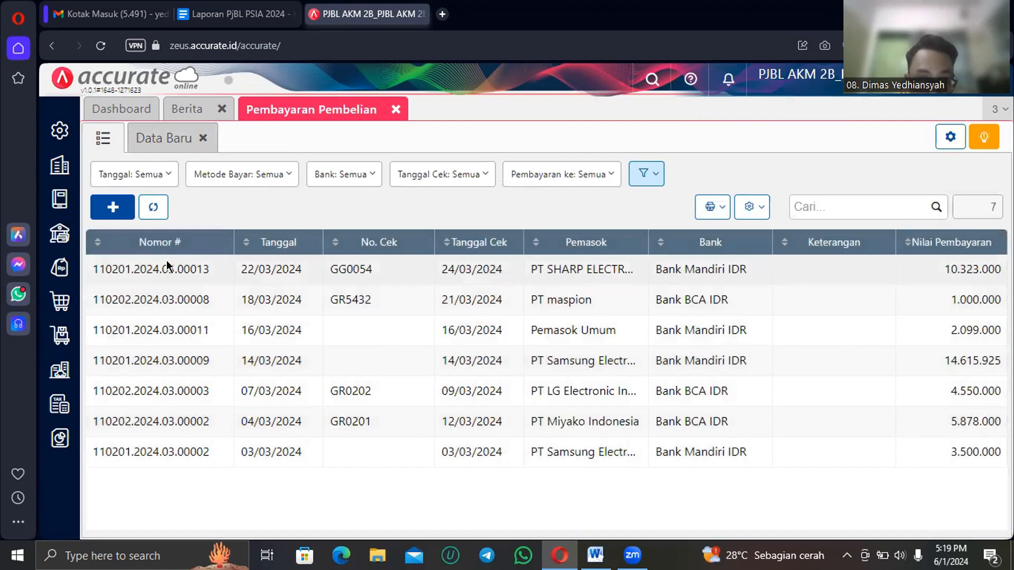
click(166, 261)
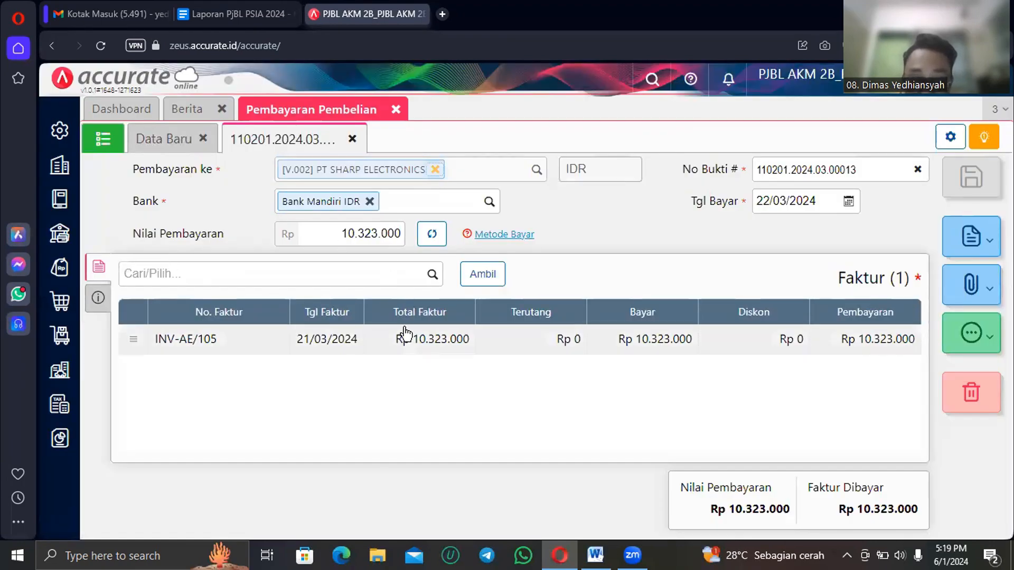
click(988, 339)
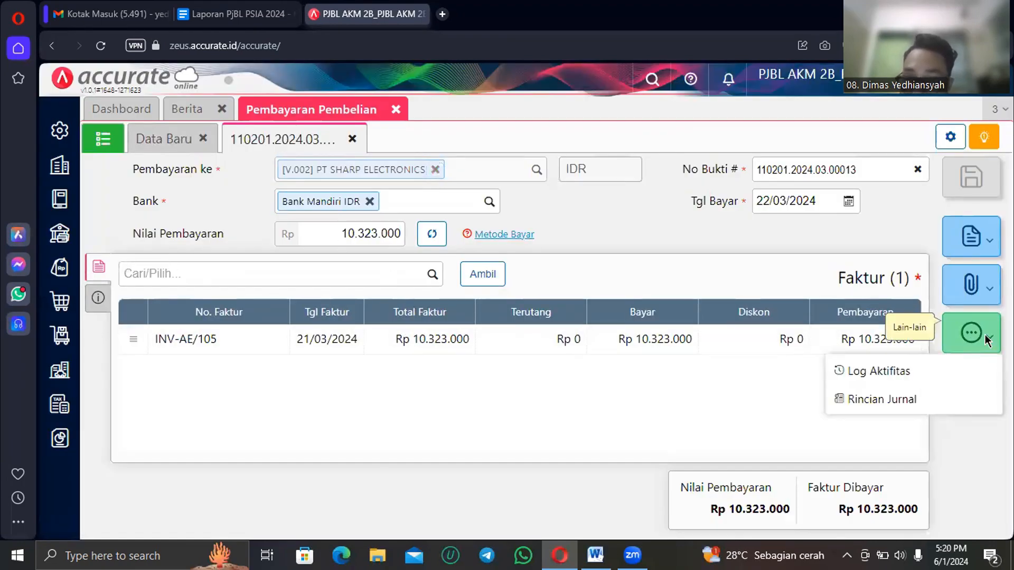
click(912, 401)
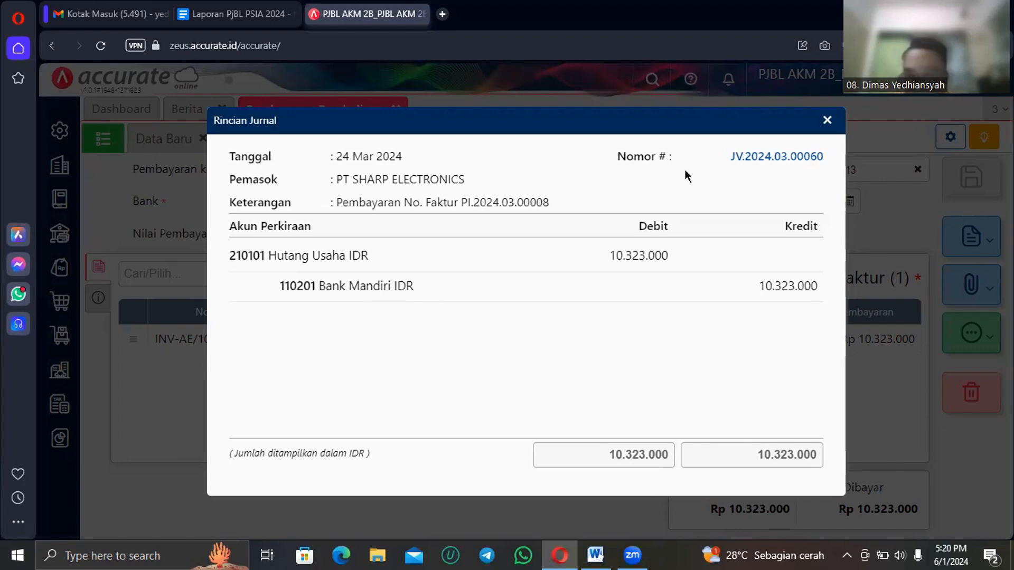
click(825, 121)
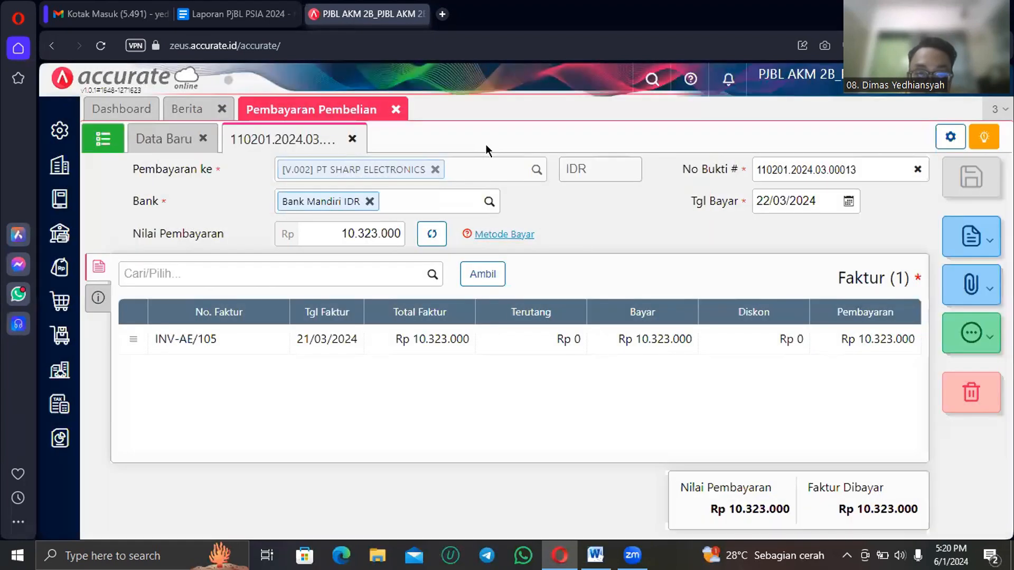
click(395, 110)
Read the 22-03-2024 inventory transaction in the Word document and start a new inventory adjustment dated 22/03/2024 in Accurate Online.
key(alt+Tab)
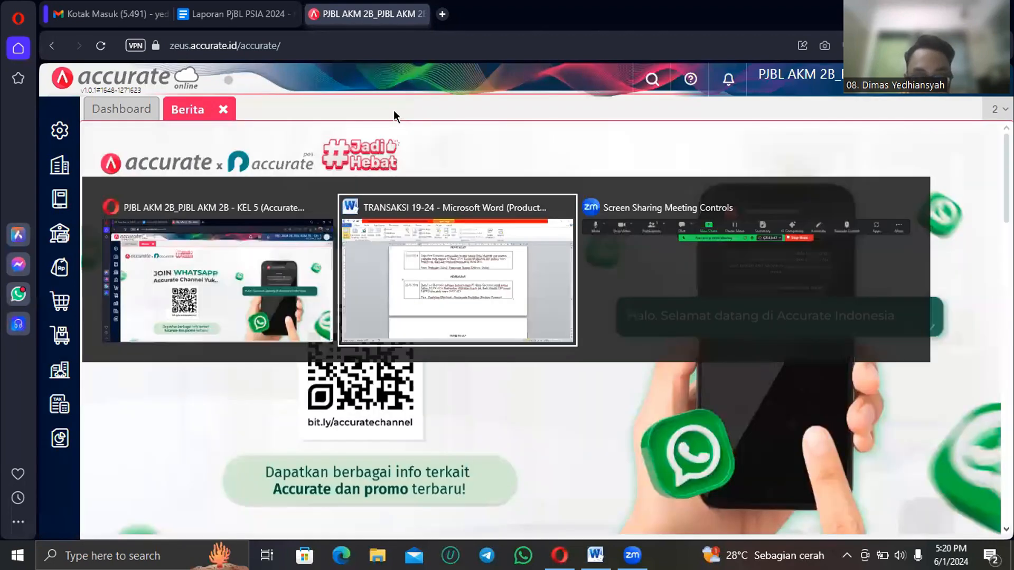
scroll(394, 316, down, 5)
scroll(394, 316, down, 3)
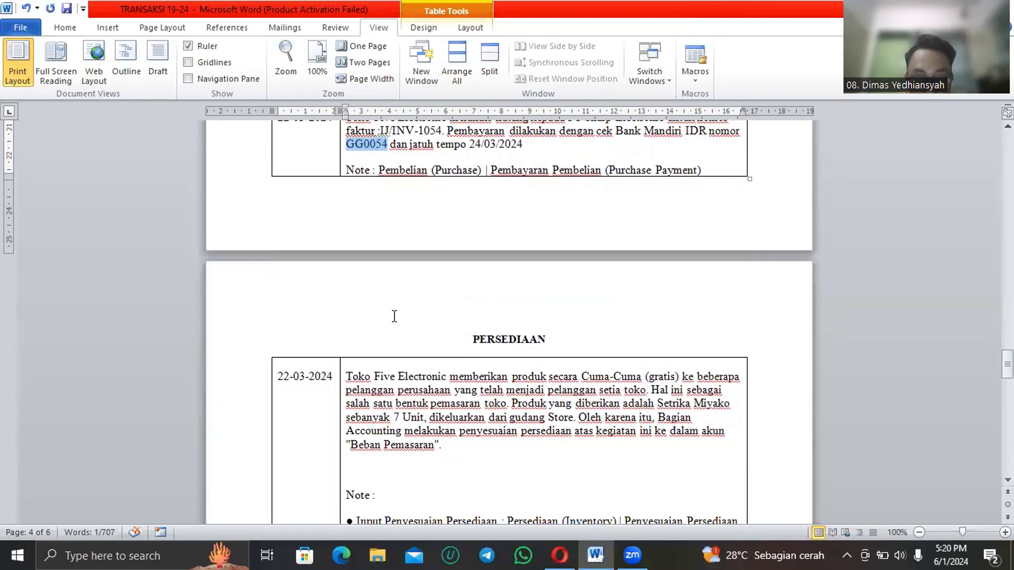
scroll(394, 316, down, 2)
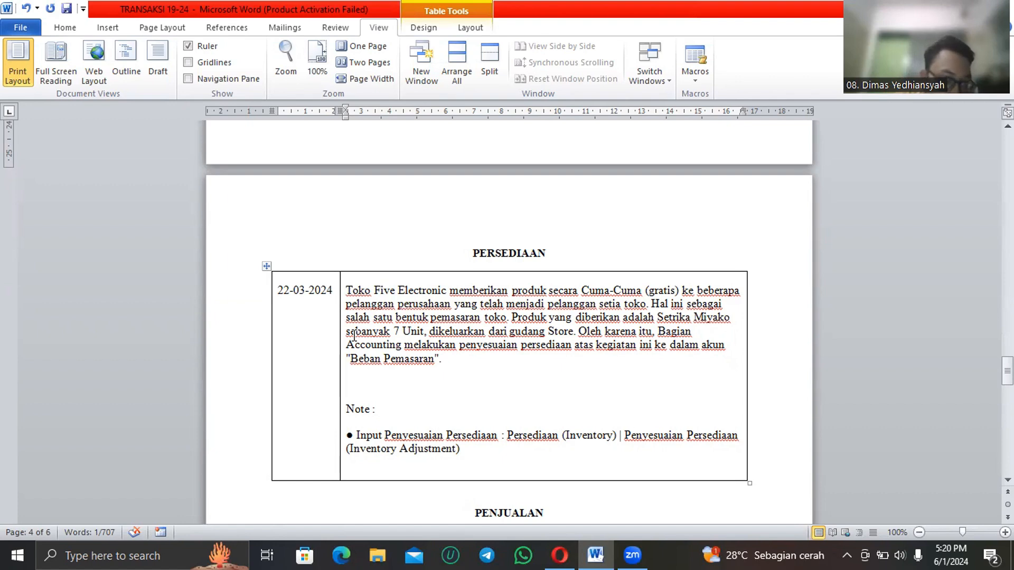
key(alt+Tab)
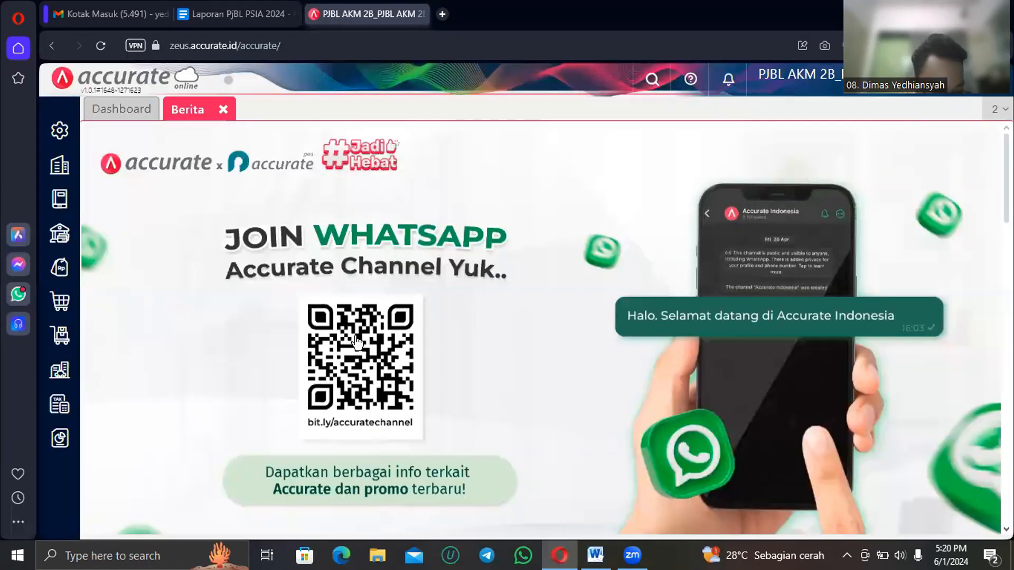
click(71, 343)
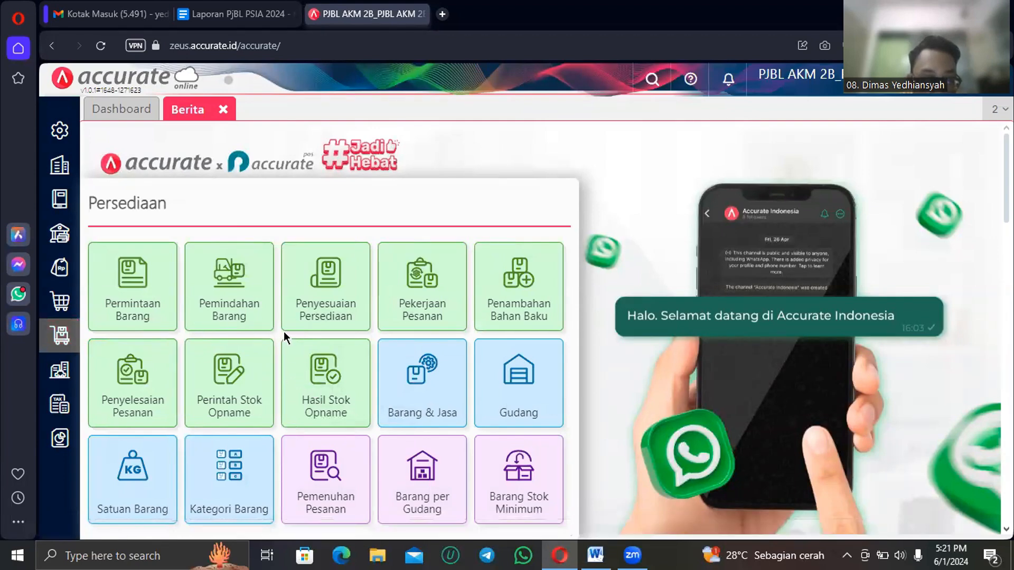
click(325, 293)
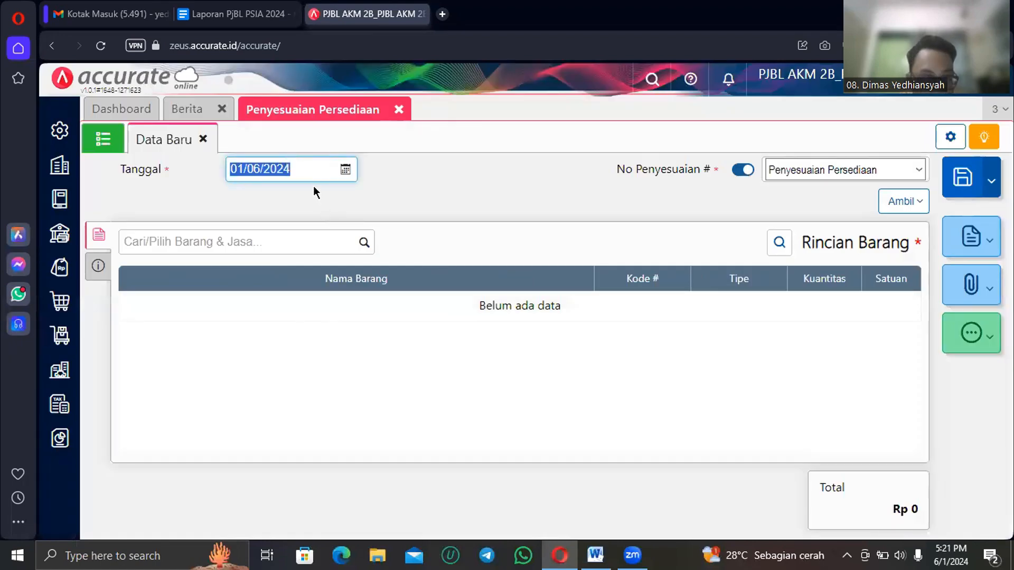
text(22/03/)
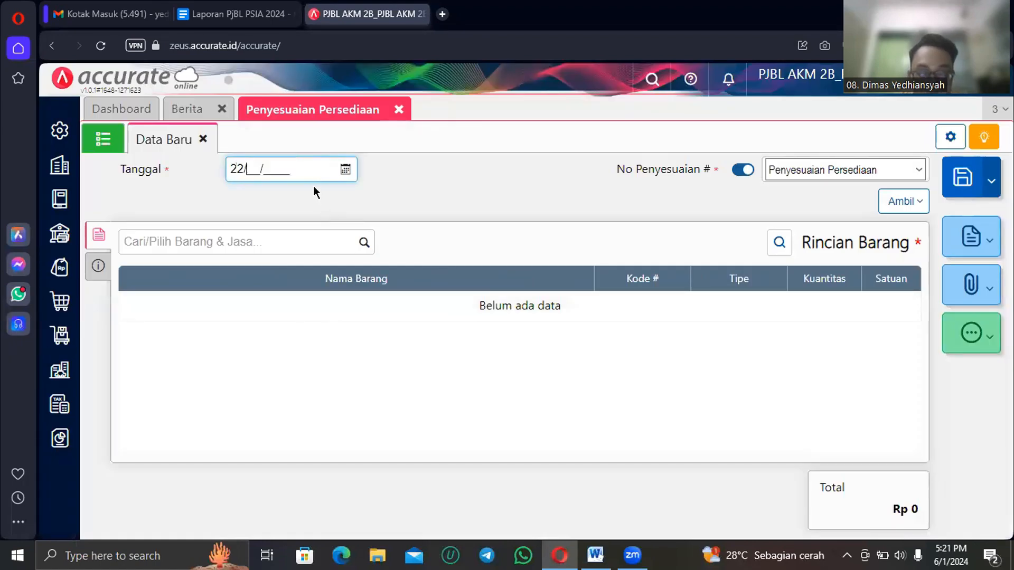
text(2024)
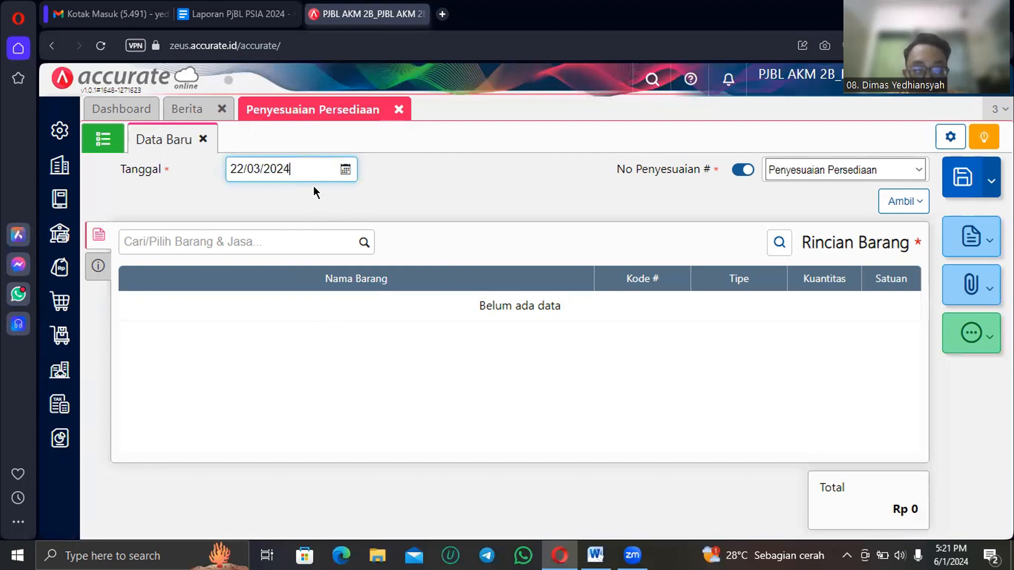
click(415, 169)
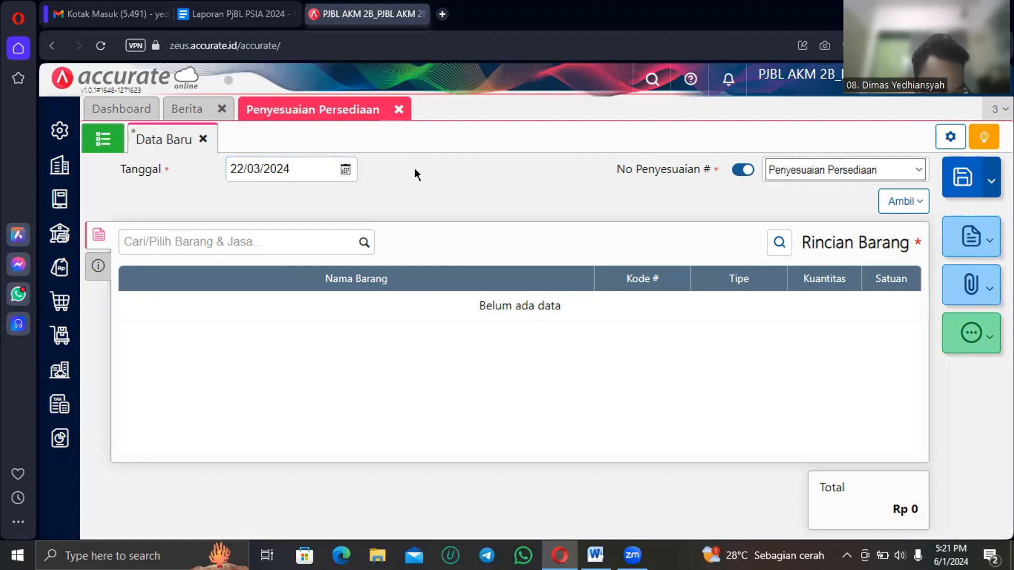
Add the item Setrika Miyako to the adjustment as a reduction (Pengurangan) with a quantity of 7 units.
click(296, 247)
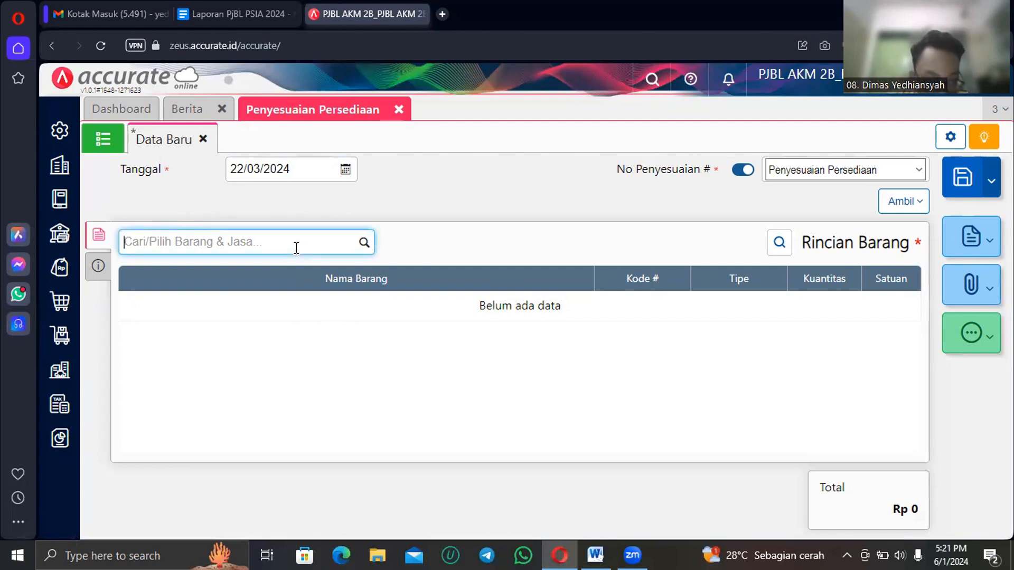
text(miyak)
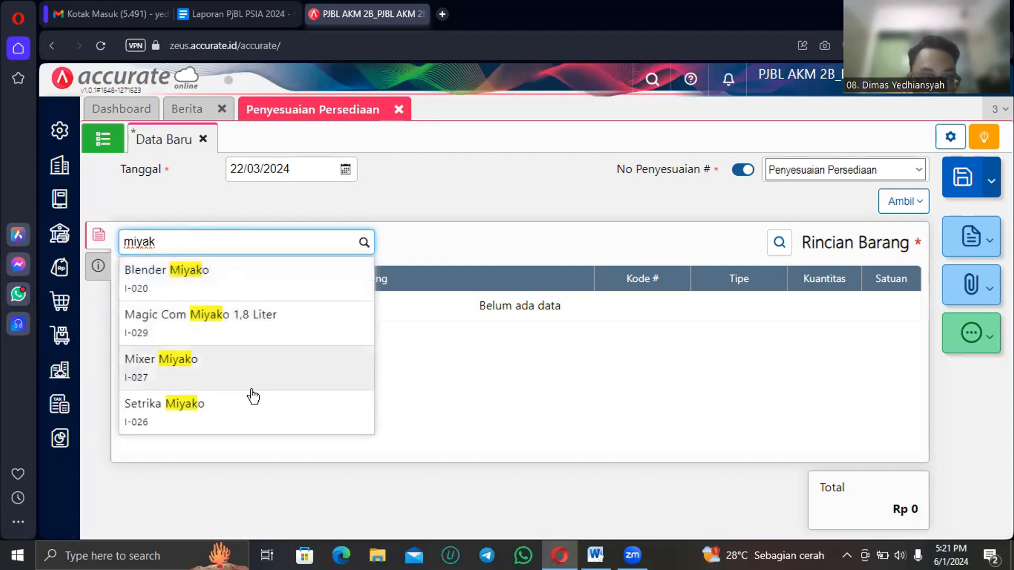
click(246, 407)
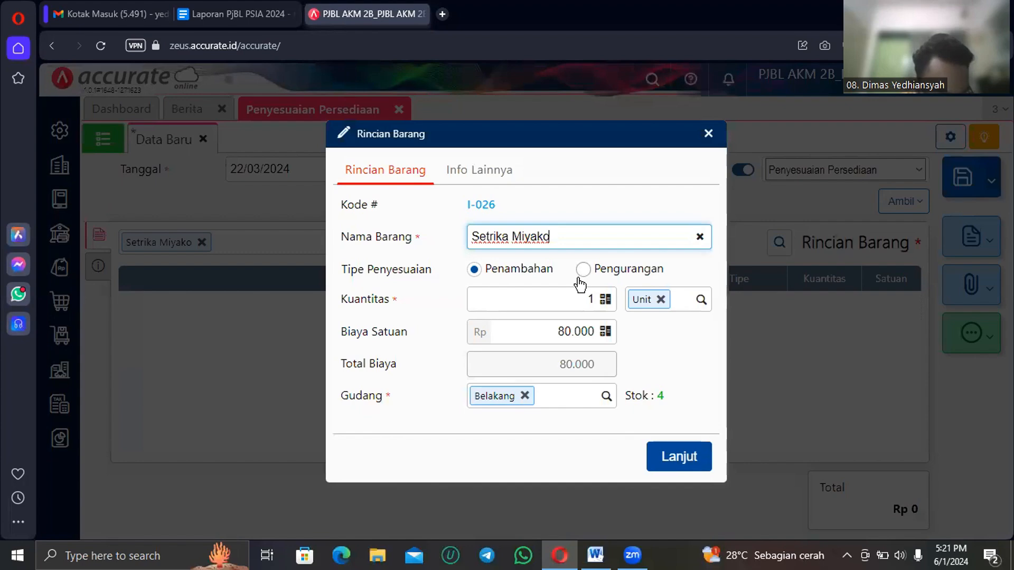
click(585, 272)
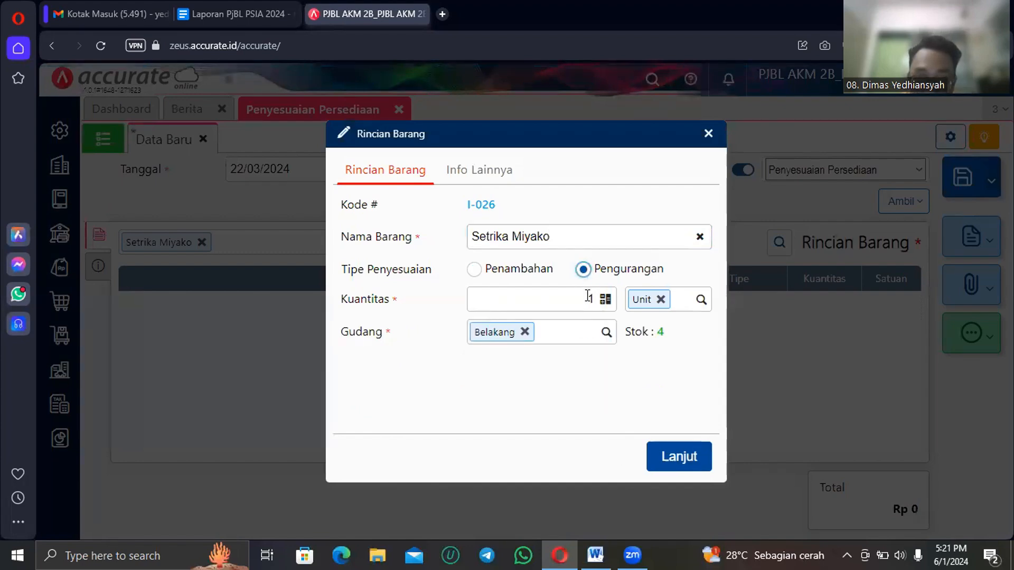
click(592, 300)
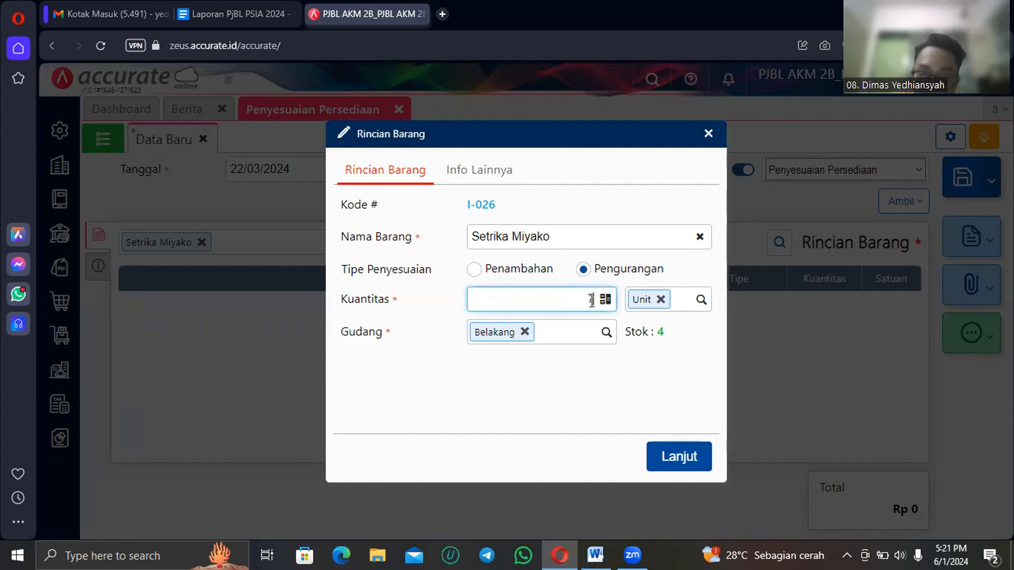
text(7)
Change the item's warehouse to Store and add the item line to the adjustment.
click(525, 332)
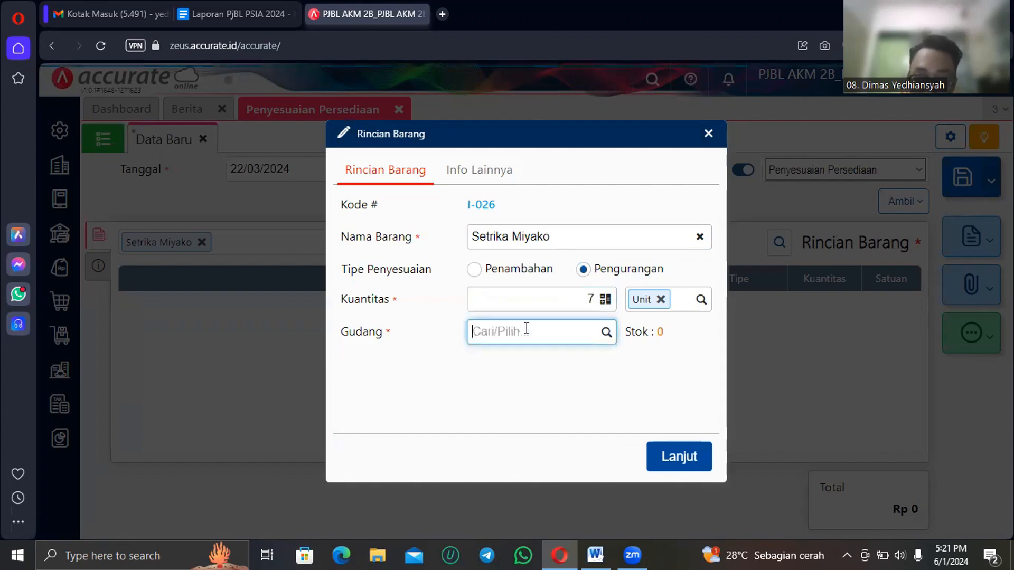
text(sto)
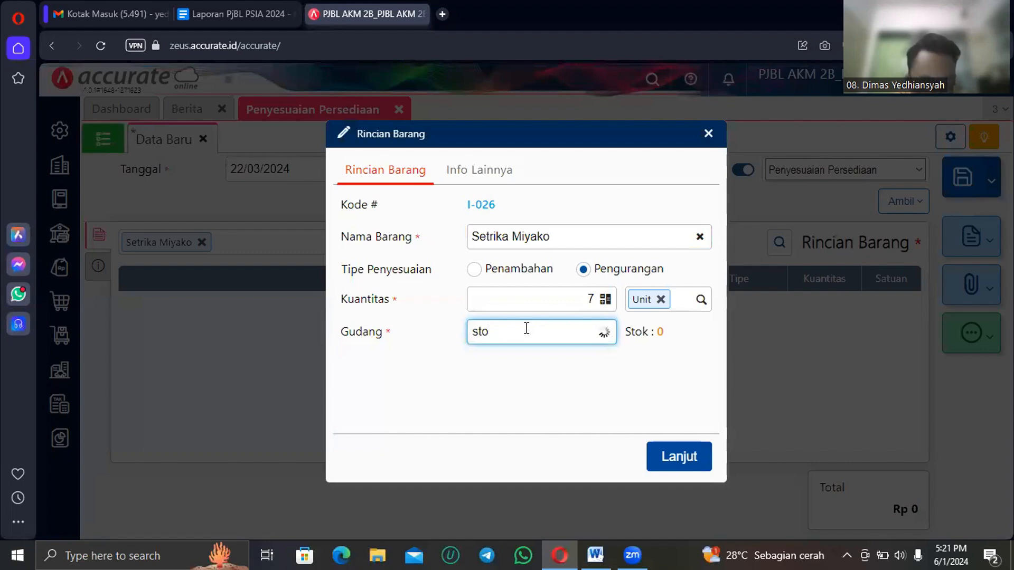
key(Tab)
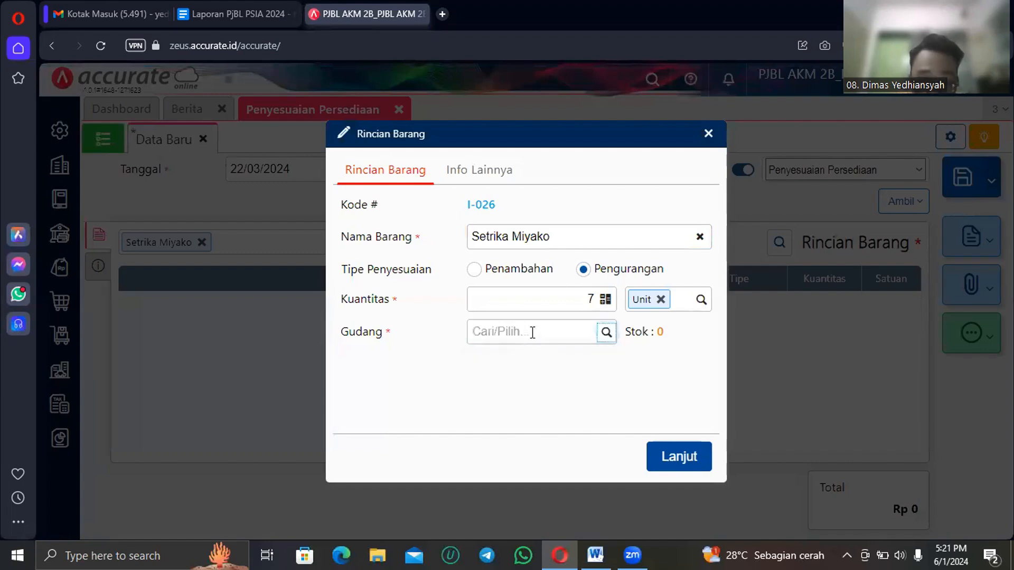
click(534, 331)
text(st)
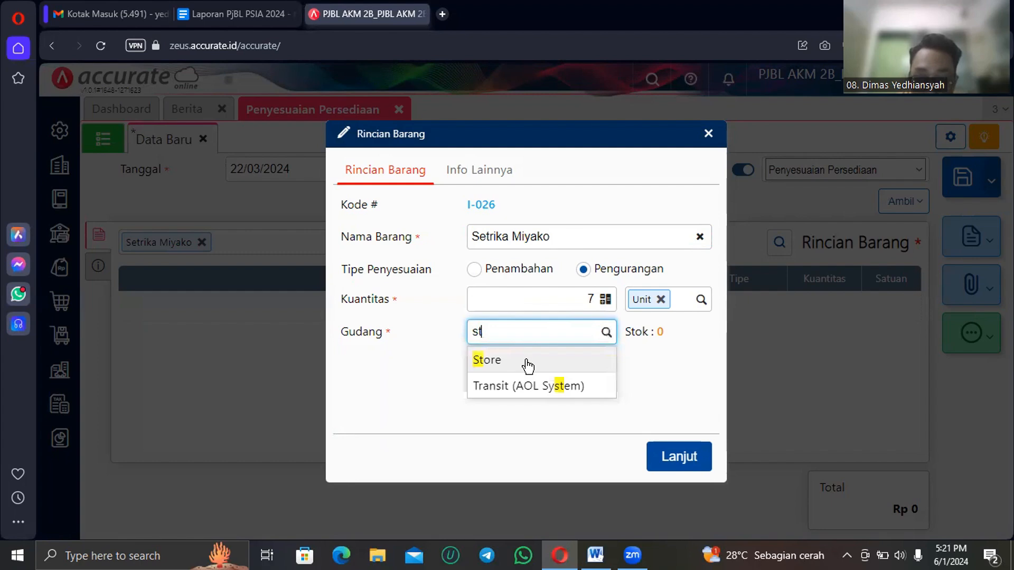
click(528, 363)
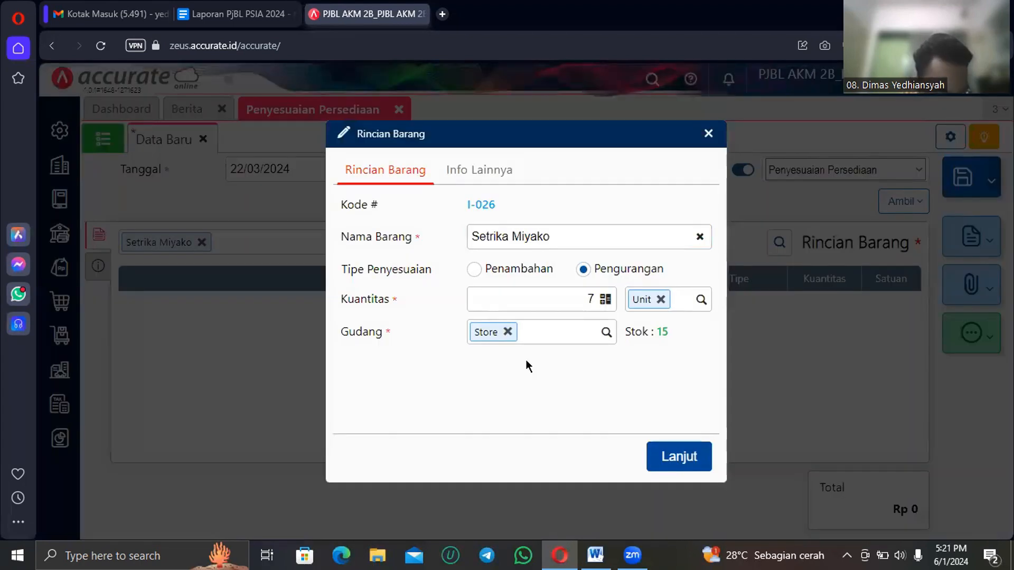
click(681, 450)
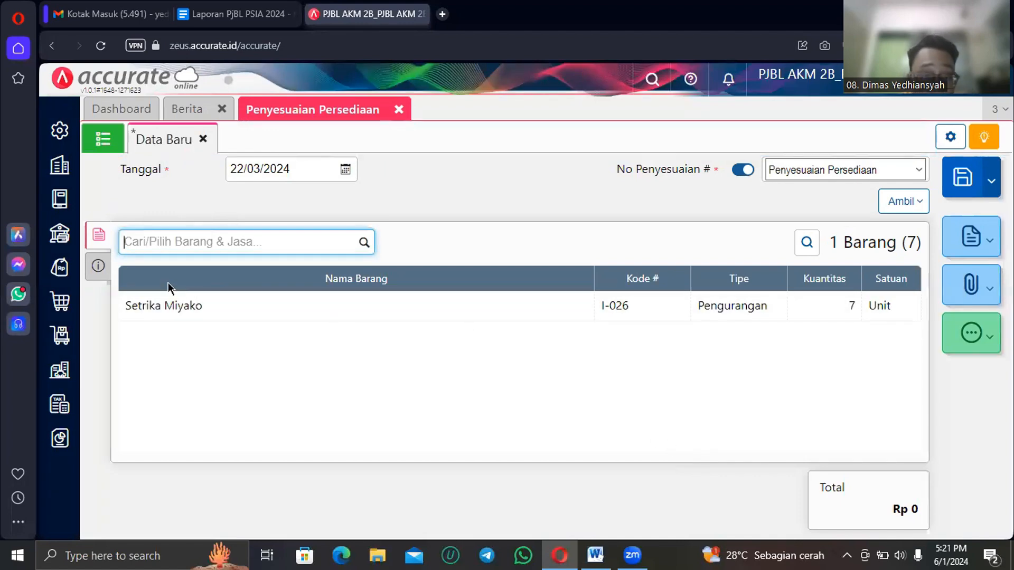
Set the adjustment account to Beban Pemasaran (6104), return to the item details and save the inventory adjustment.
click(98, 265)
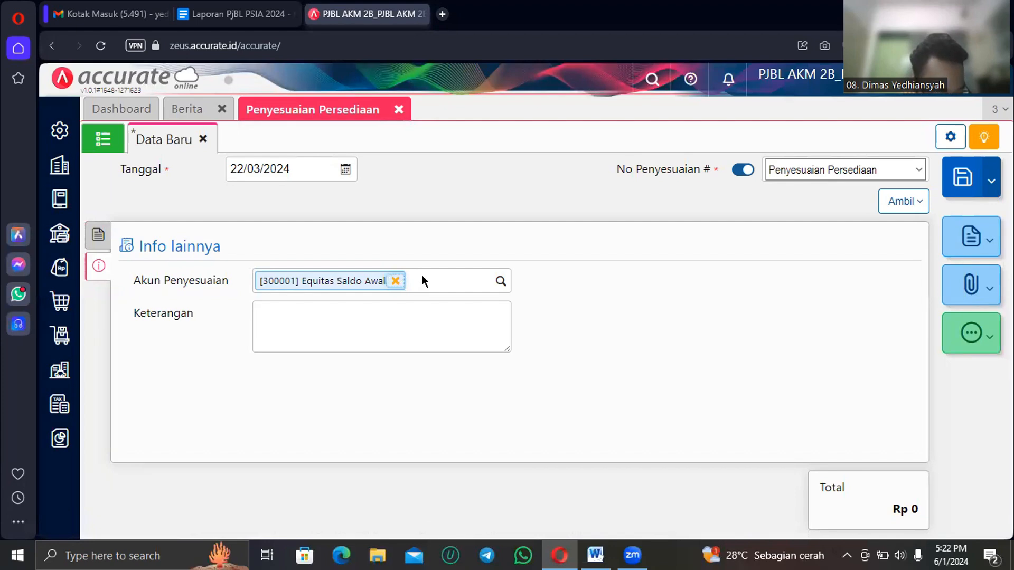
click(500, 284)
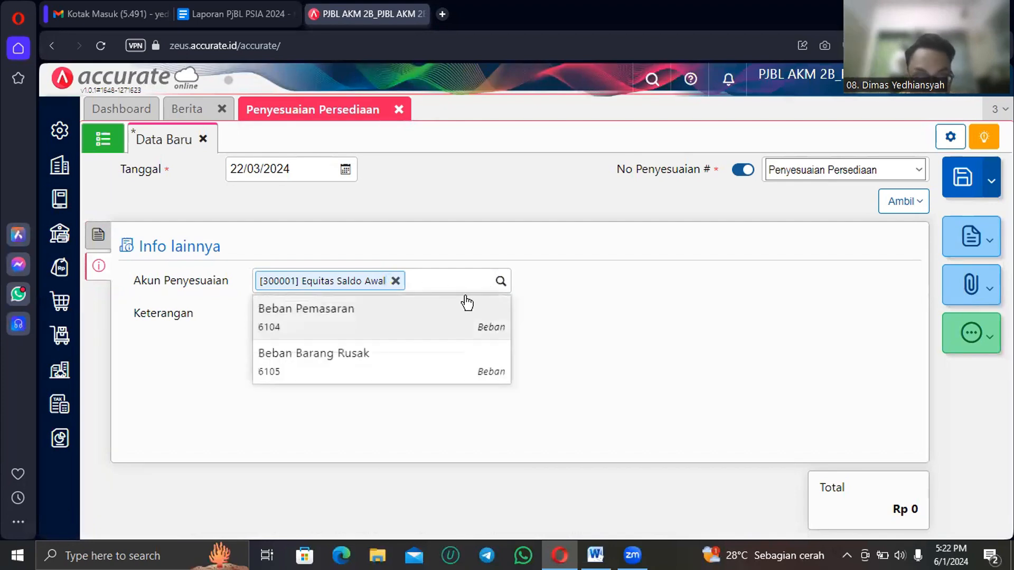
click(428, 320)
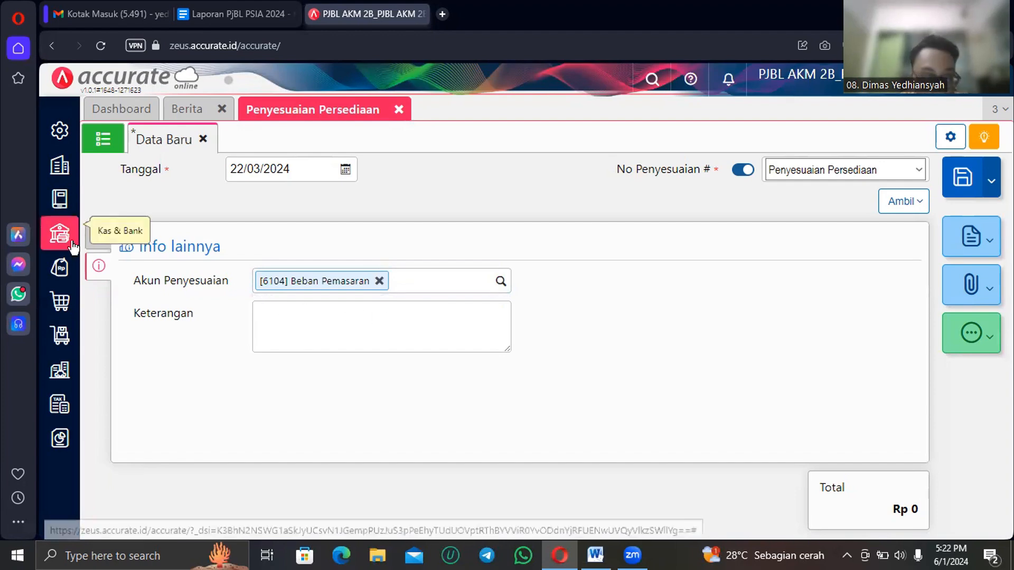
click(97, 239)
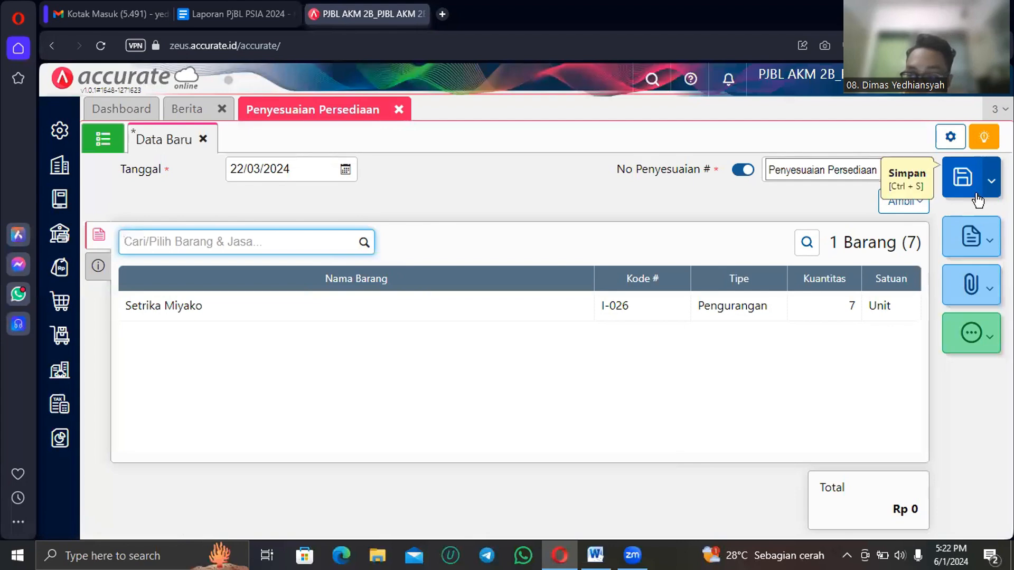
click(961, 177)
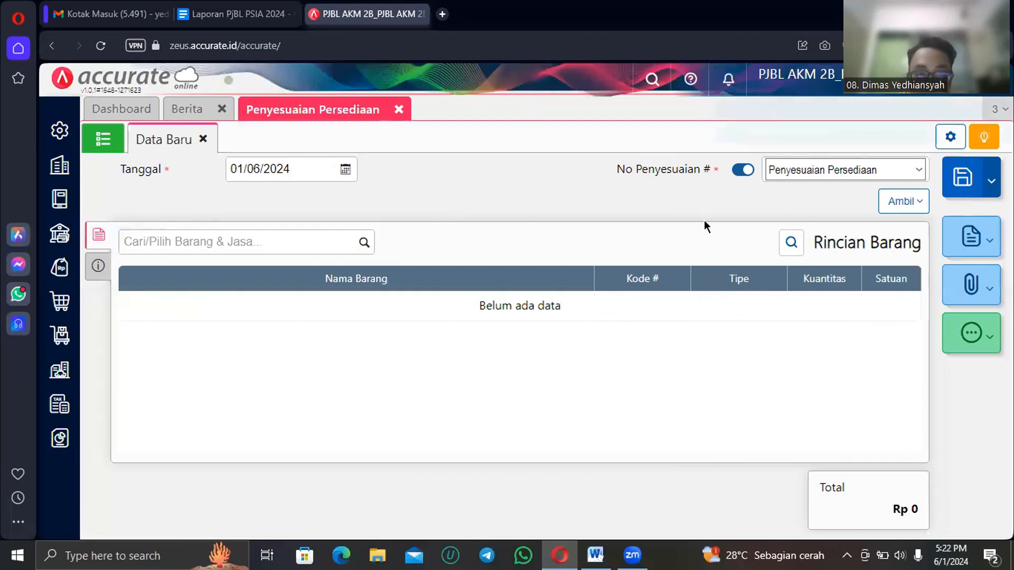
Open the saved 22/03/2024 adjustment from the adjustment list, check its journal details and close the inventory adjustment module.
click(103, 139)
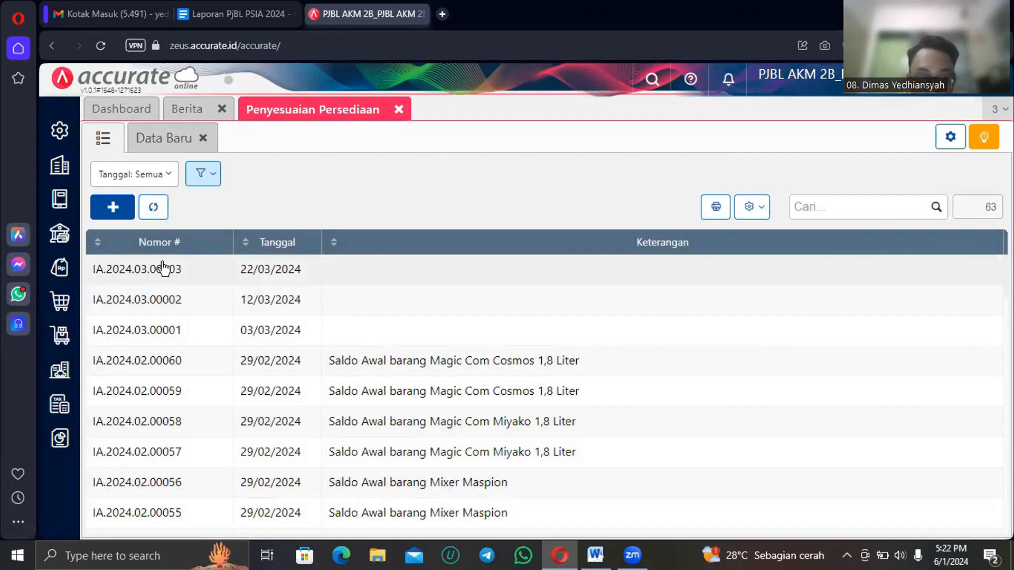
click(163, 269)
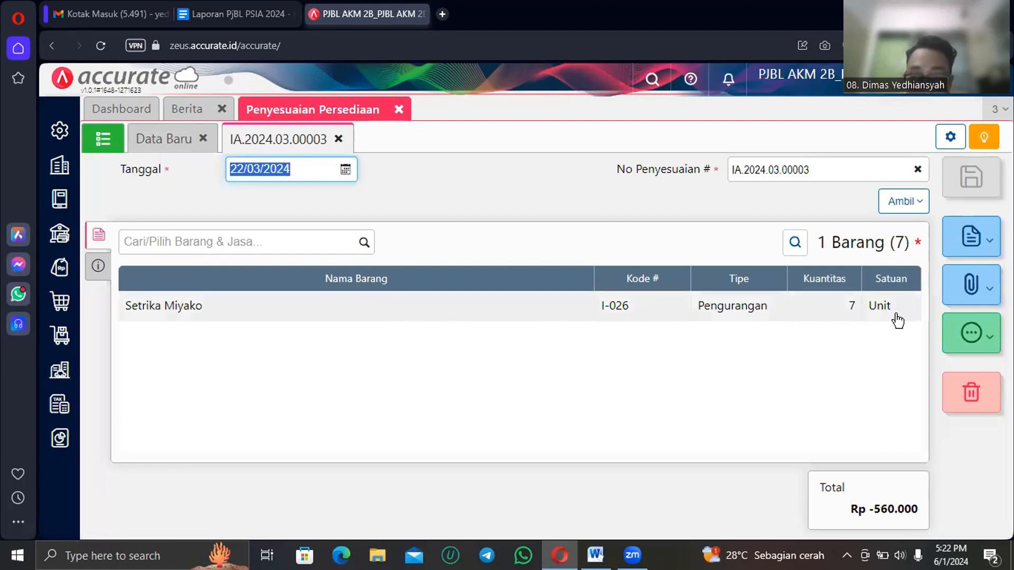
click(963, 334)
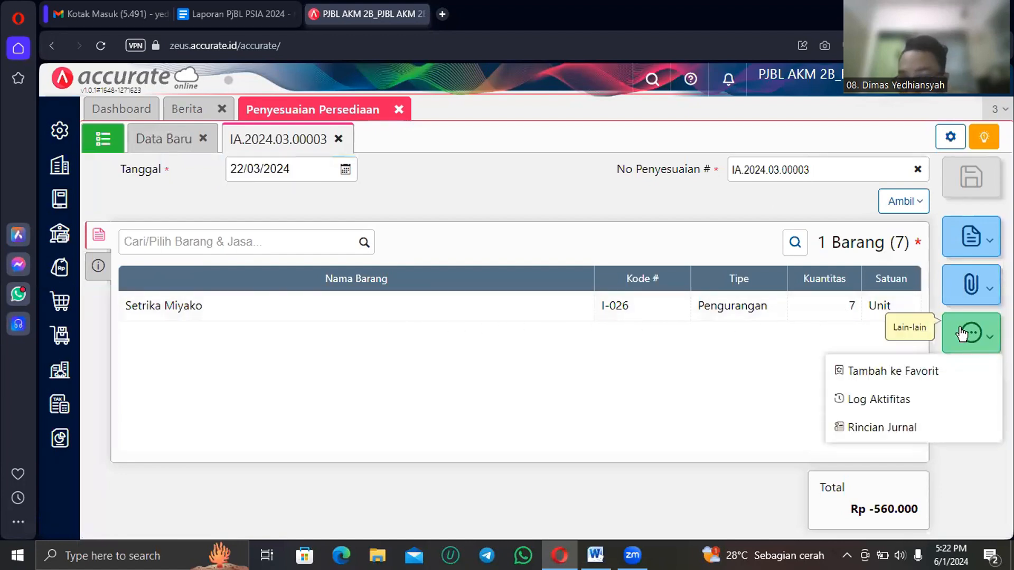
click(906, 429)
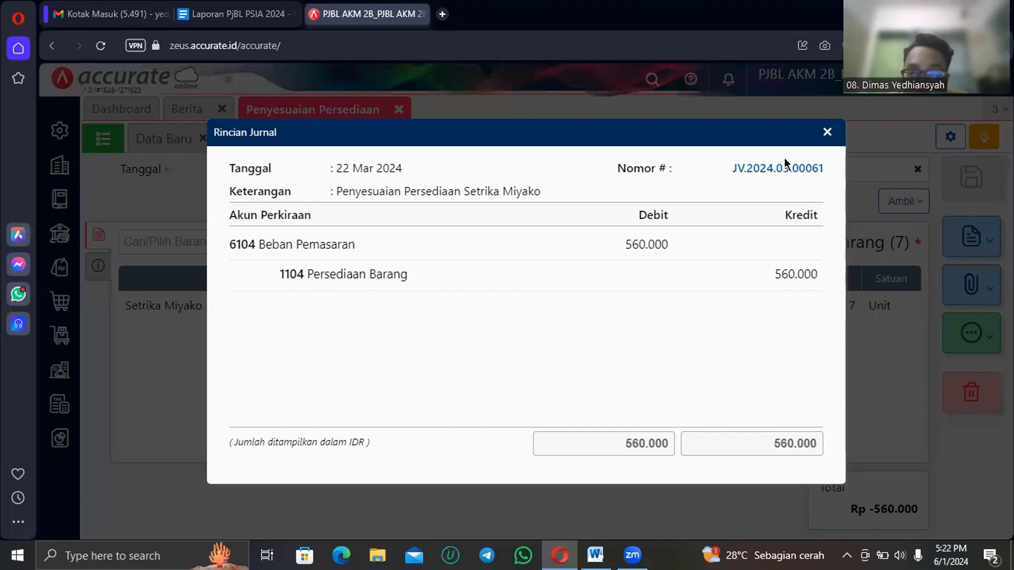
click(826, 133)
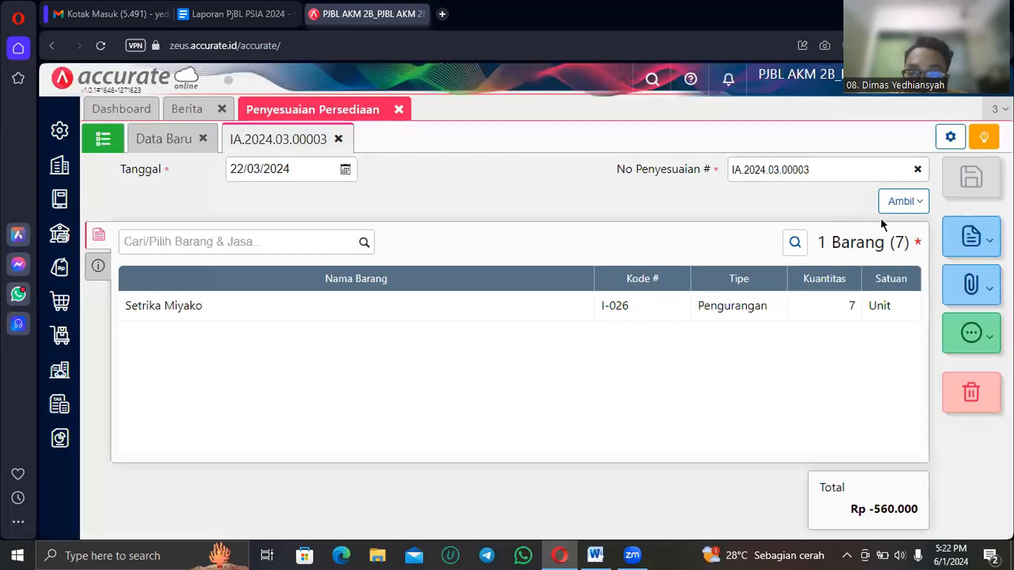
click(399, 110)
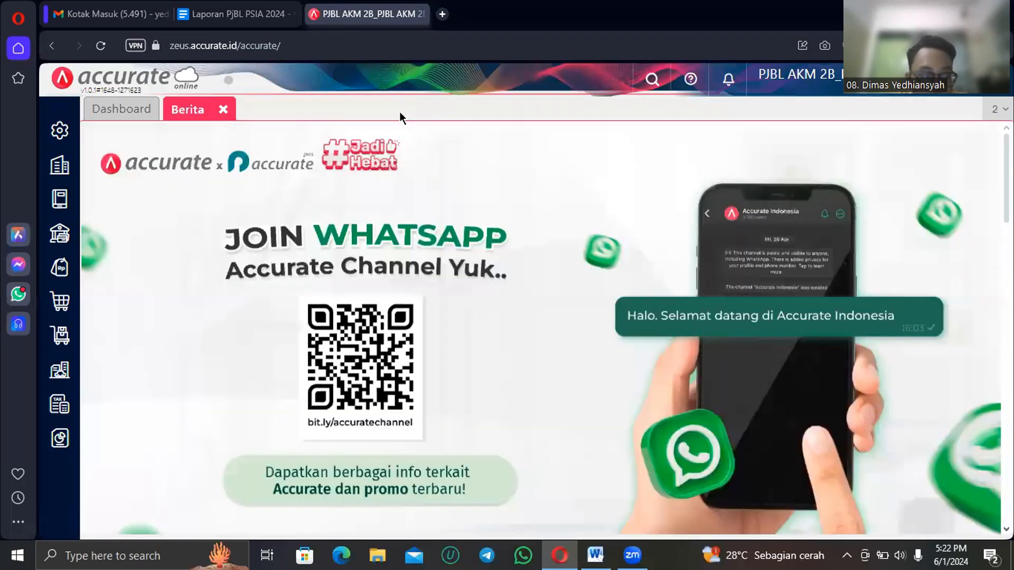
Read the 23-03-2024 sales transaction in the Word document and start a sales invoice (Faktur Penjualan) for Toko Masyah in Accurate Online.
key(alt+Tab)
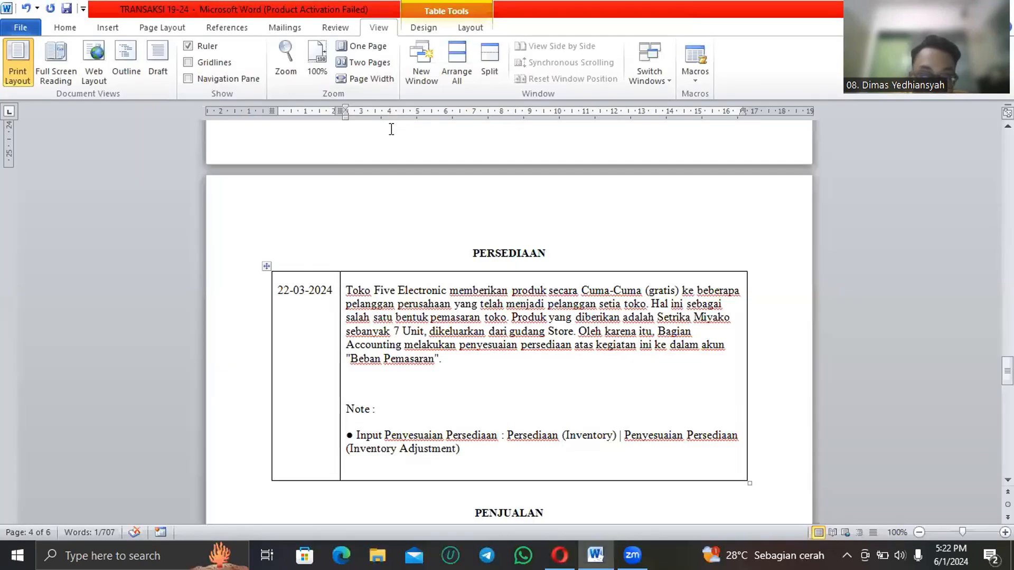
scroll(369, 212, down, 8)
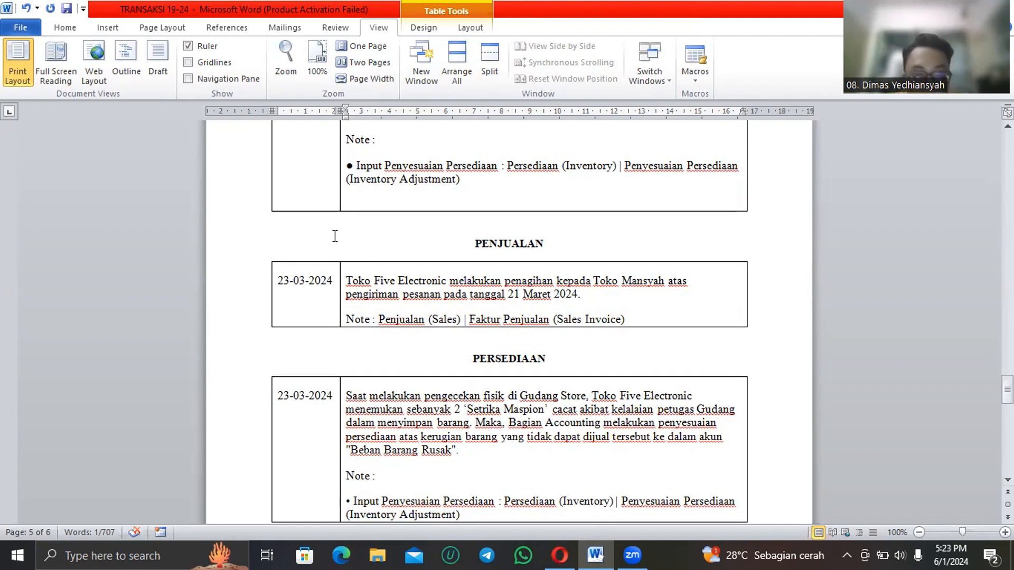
key(alt+Tab)
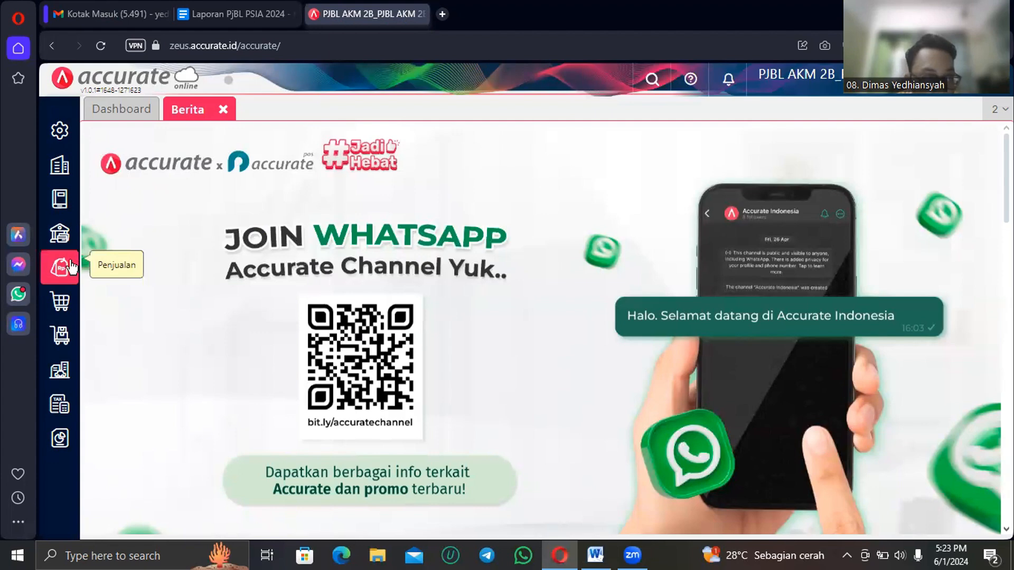
mouse_move(72, 268)
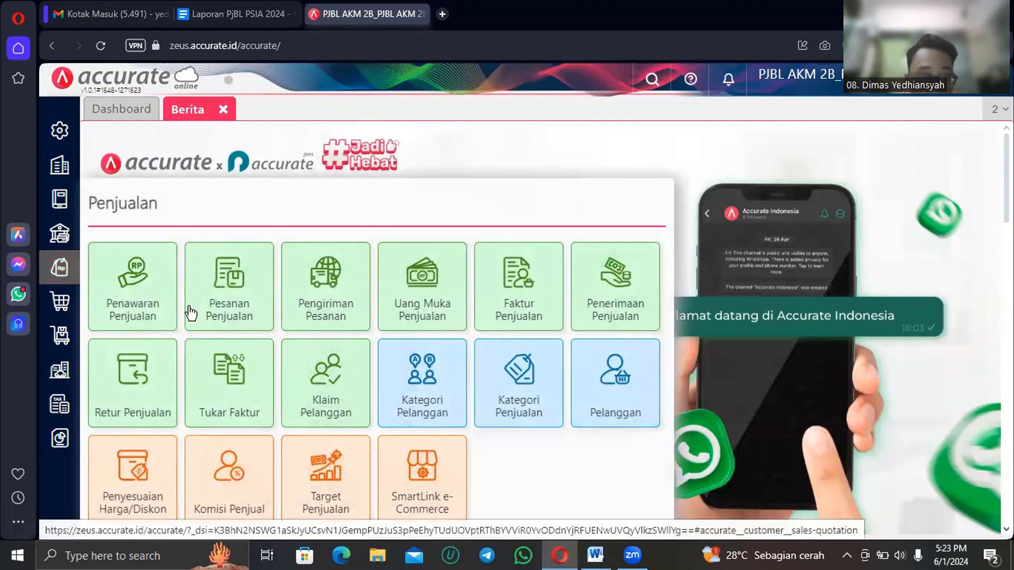
click(506, 292)
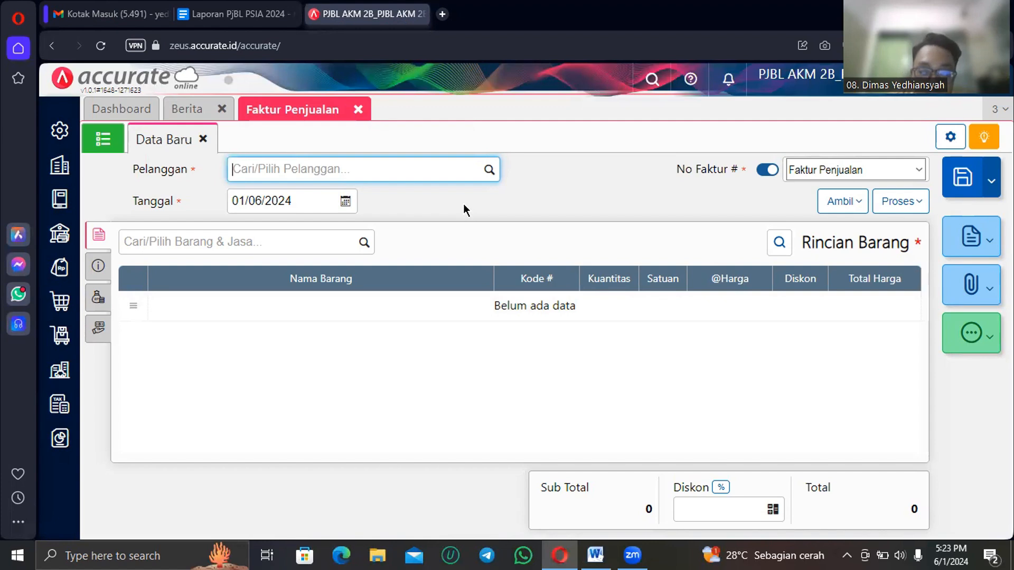
text(masy)
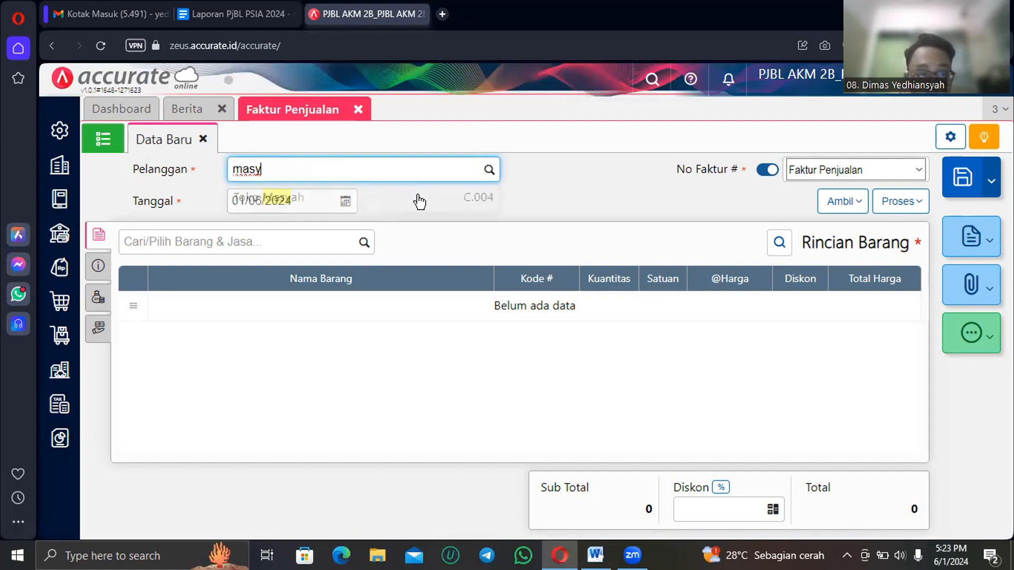
click(417, 199)
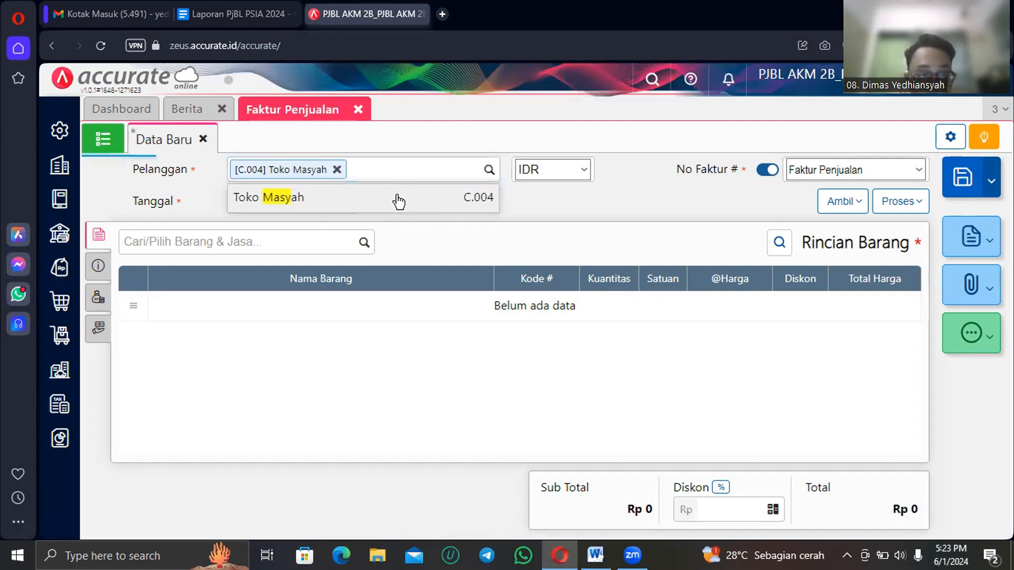
Set the sales invoice date to 23/03/2024.
click(316, 200)
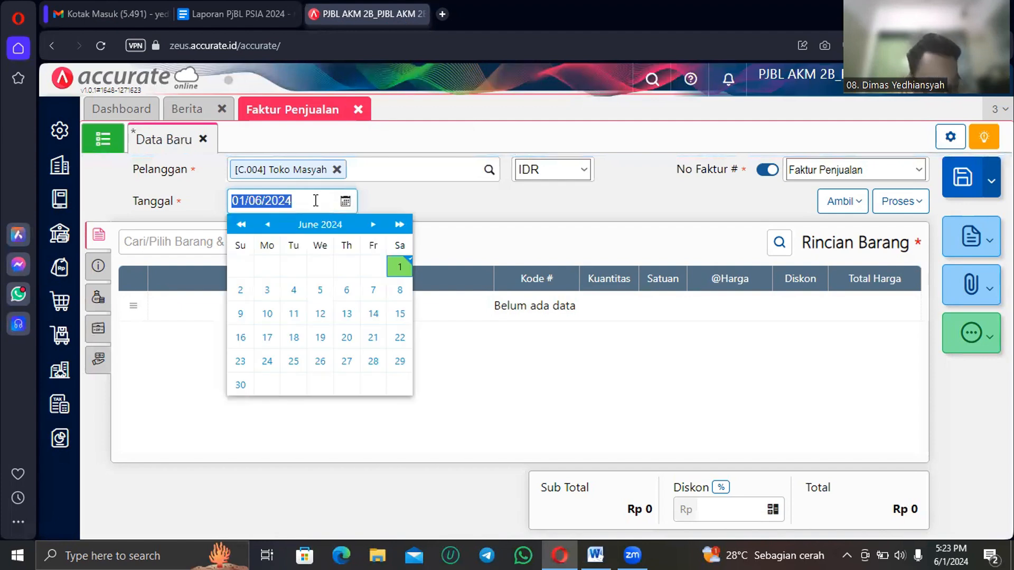
text(23/)
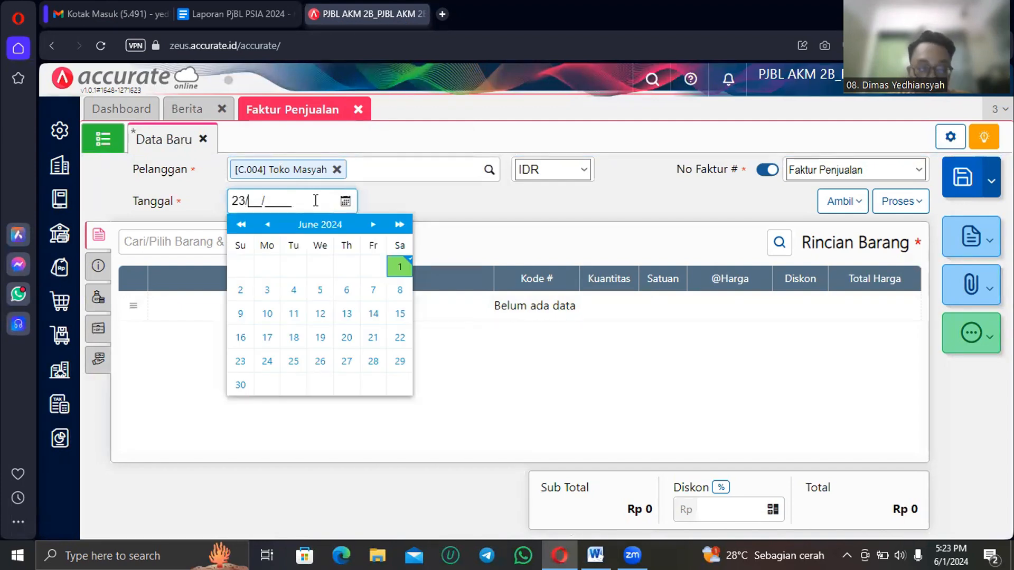
text(02)
key(BackSpace)
text(32024)
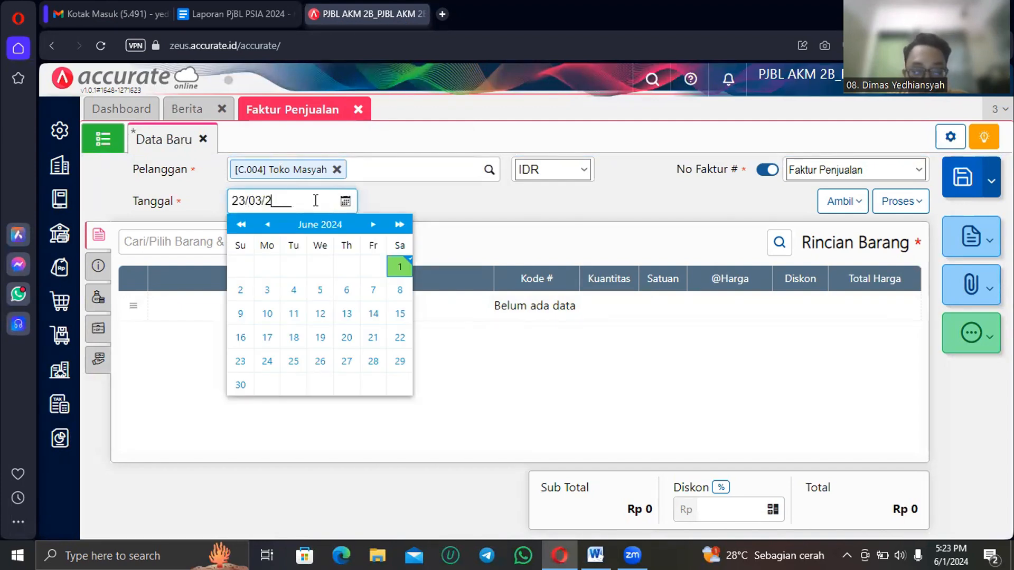
click(439, 194)
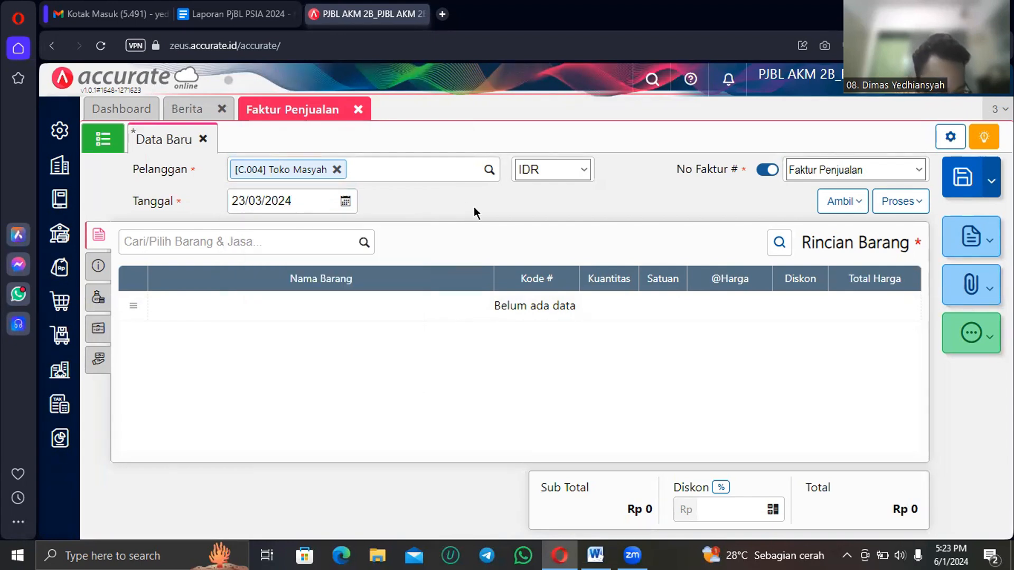
Copy the item details into the invoice from the customer's delivery order (Pengiriman Pesanan) dated 21/03/2024.
click(840, 203)
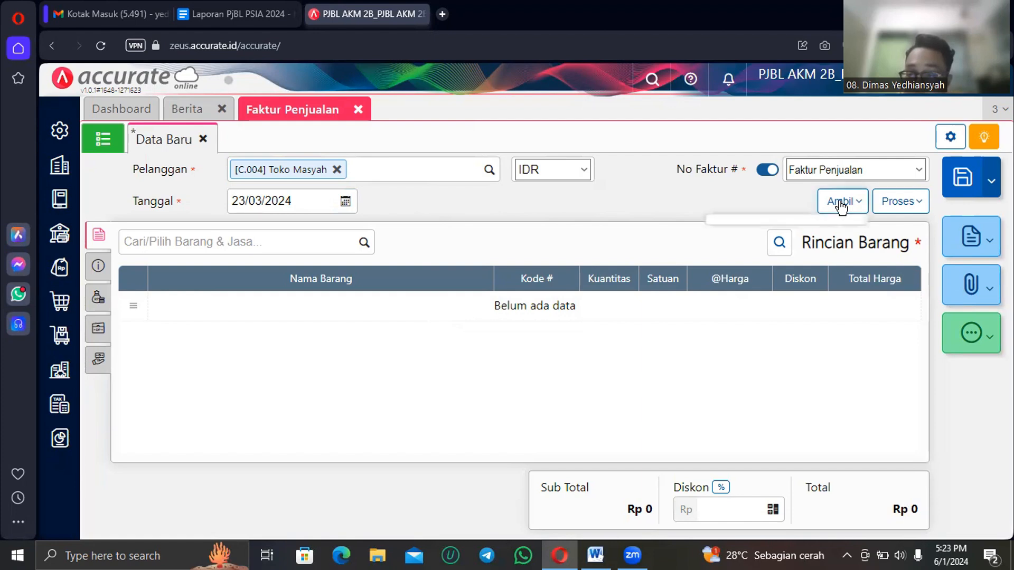
click(793, 288)
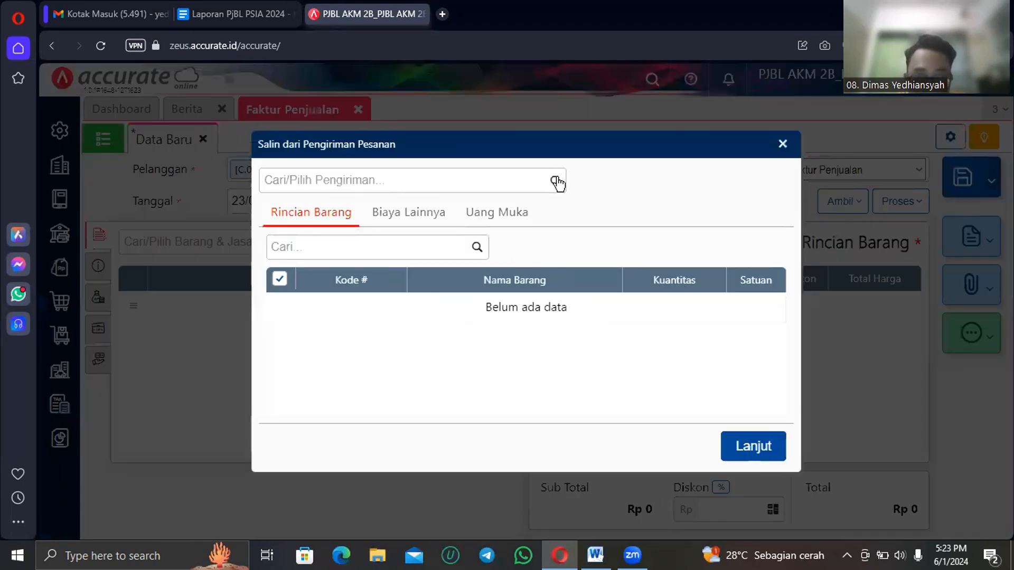
click(556, 181)
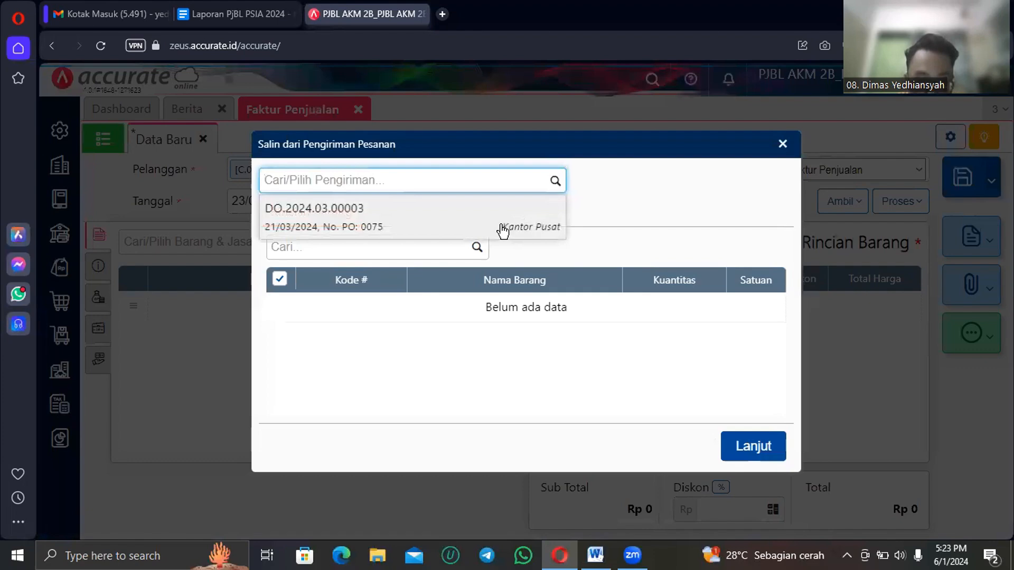
click(502, 231)
click(737, 469)
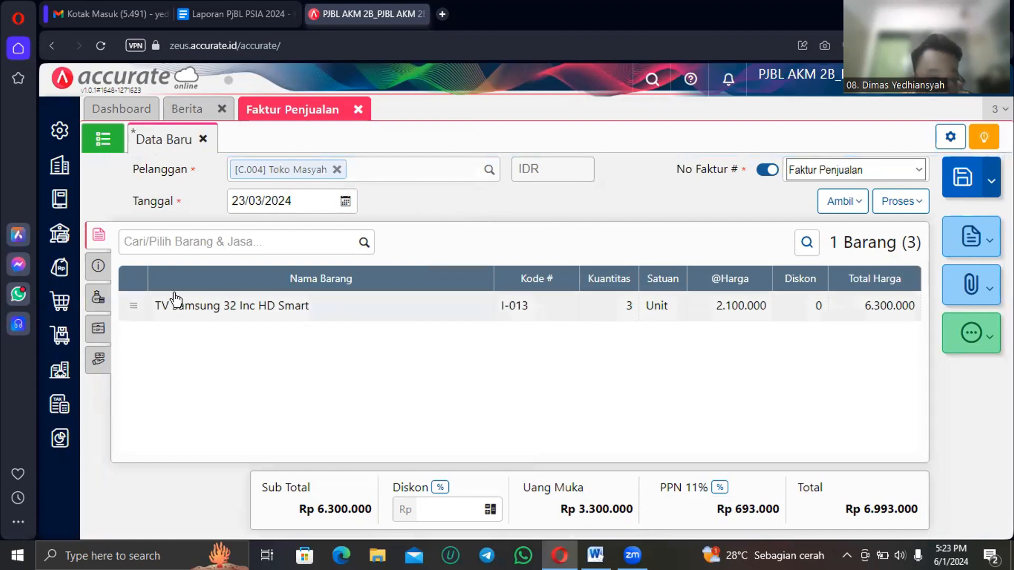
Review the invoice's payment terms, tax and shipping information, return to the item details and save the sales invoice.
click(99, 265)
scroll(238, 300, down, 3)
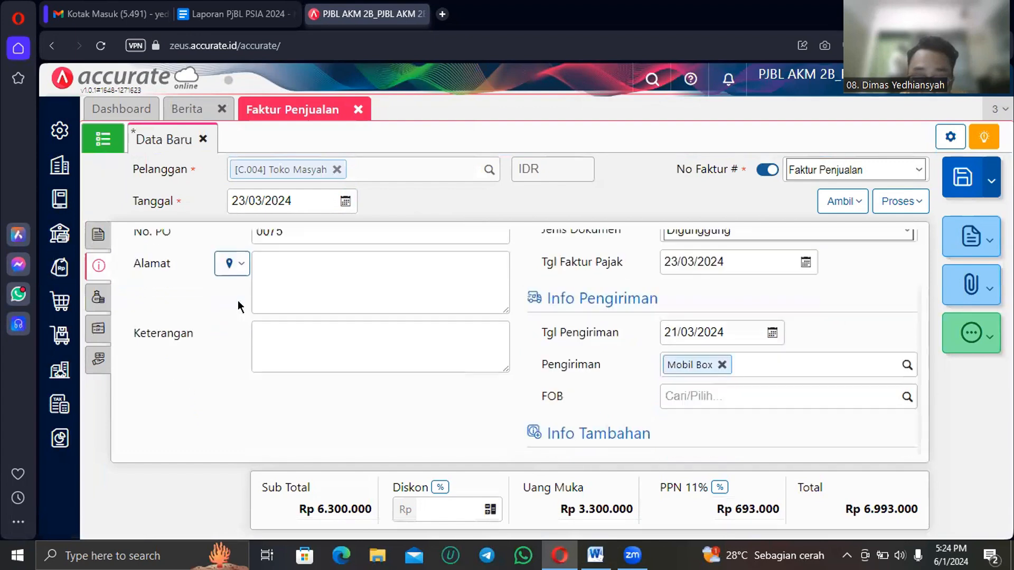
scroll(237, 300, up, 3)
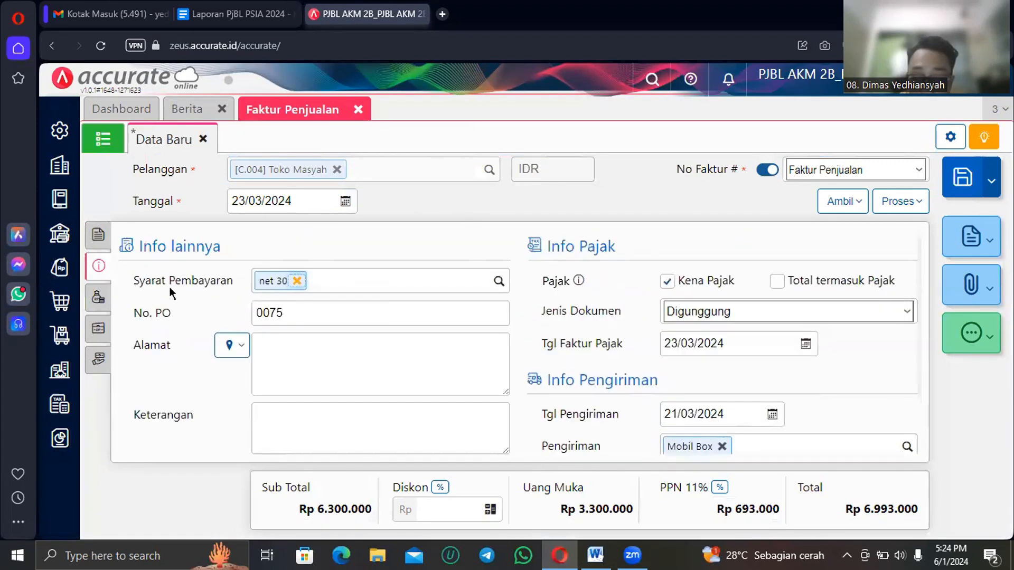
click(98, 234)
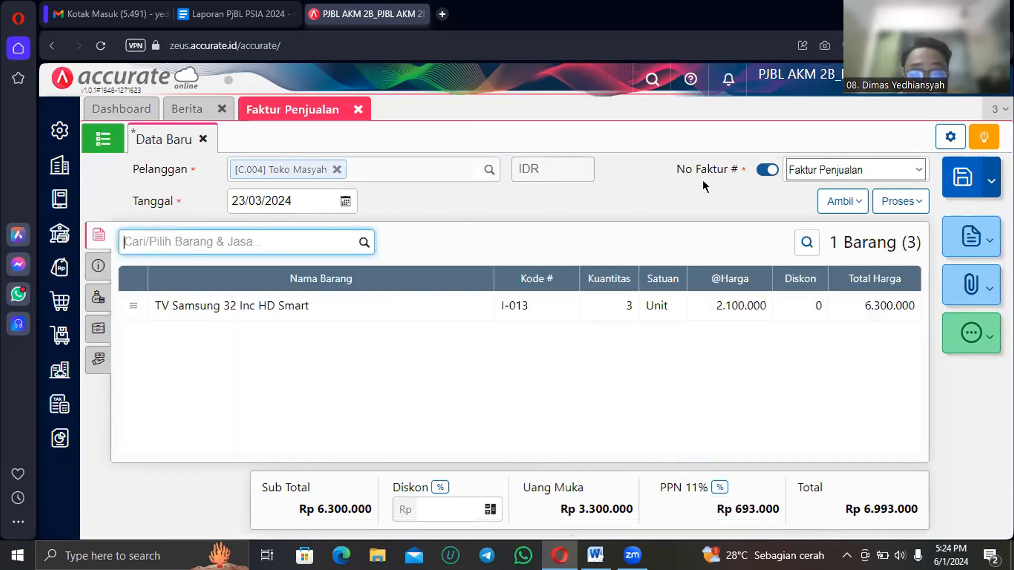
click(956, 197)
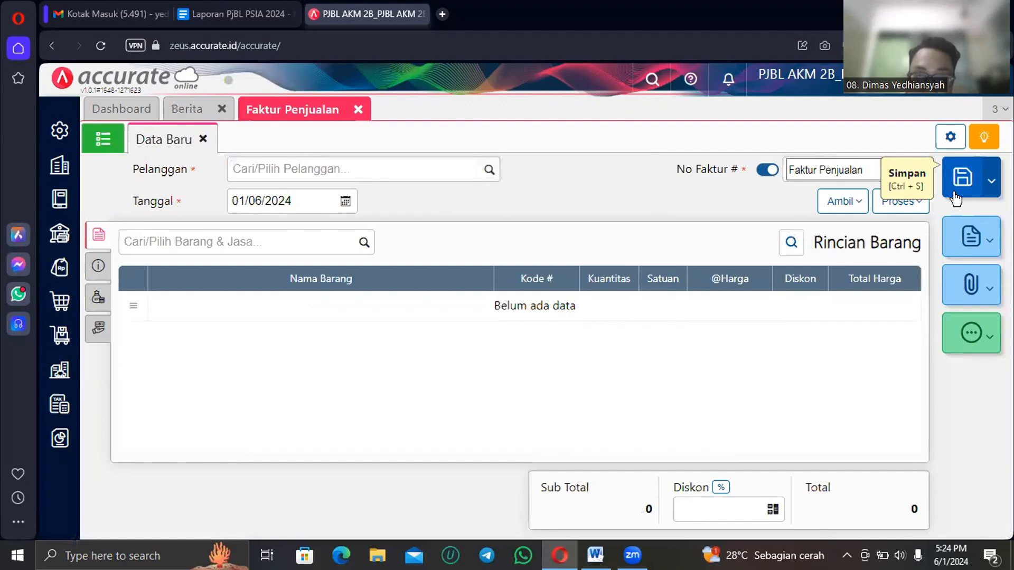
Open the saved 23/03/2024 Toko Masyah invoice from the invoice list, check its journal details and close the sales invoice module.
click(118, 140)
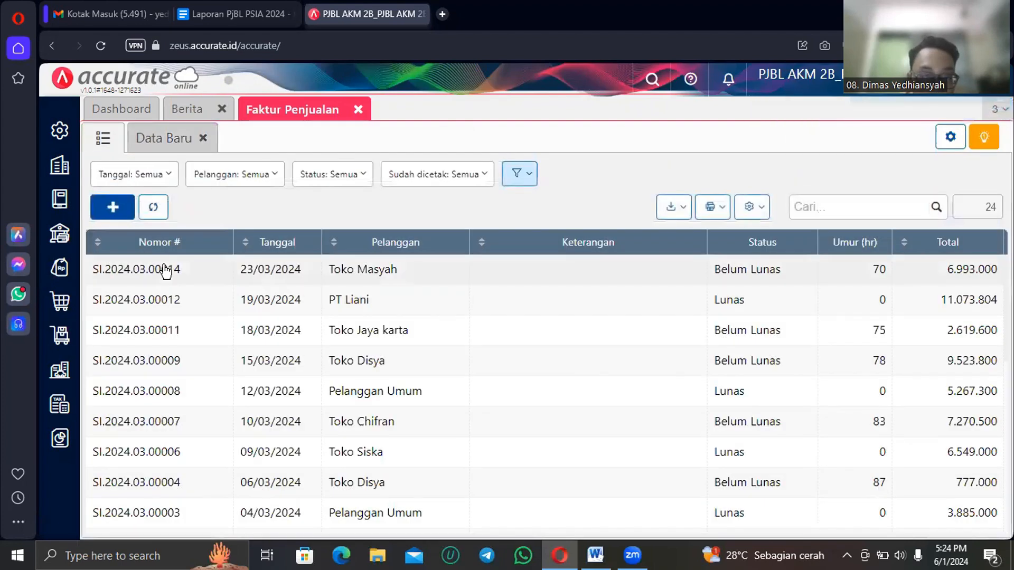
click(163, 267)
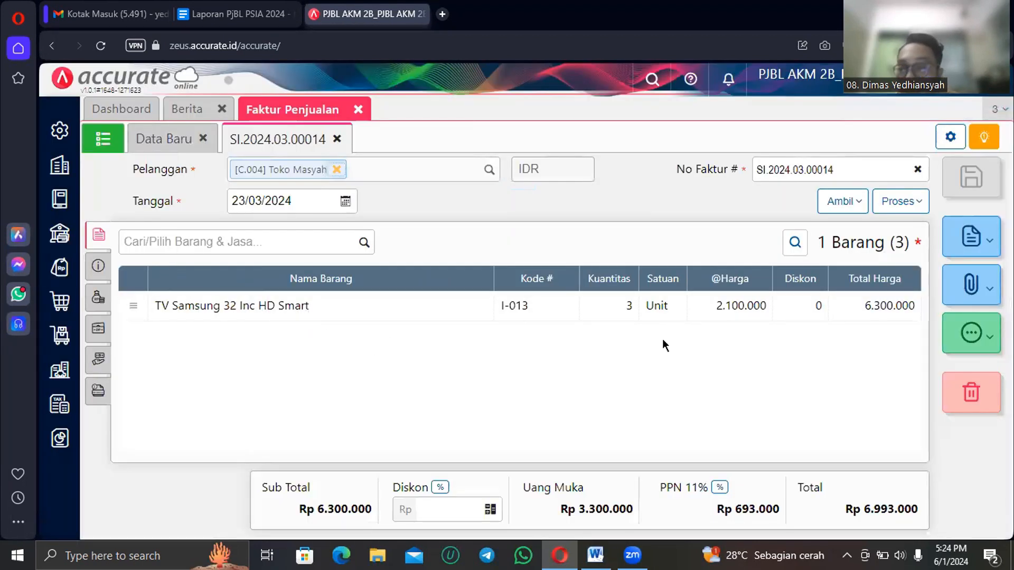
click(970, 333)
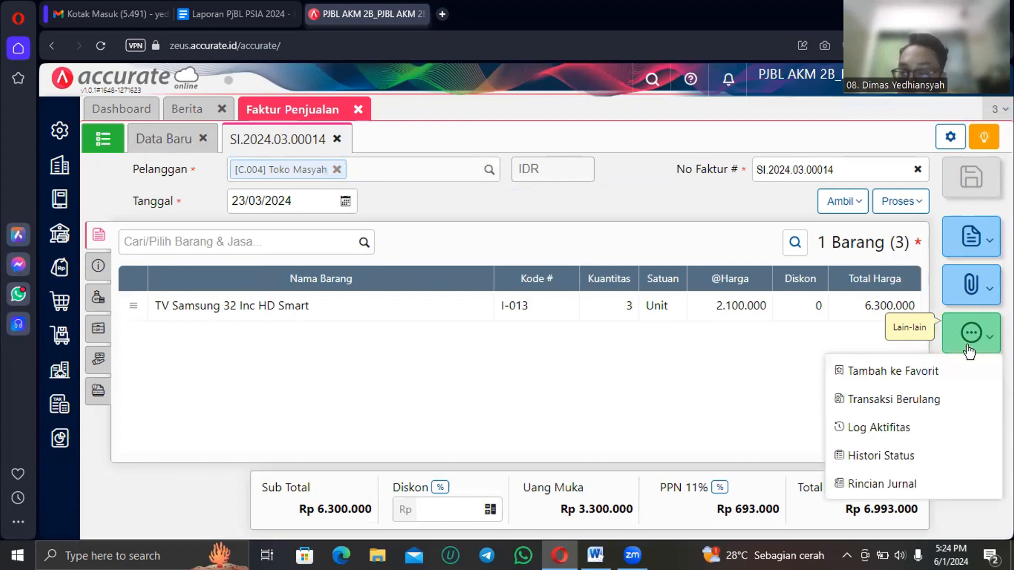
click(870, 475)
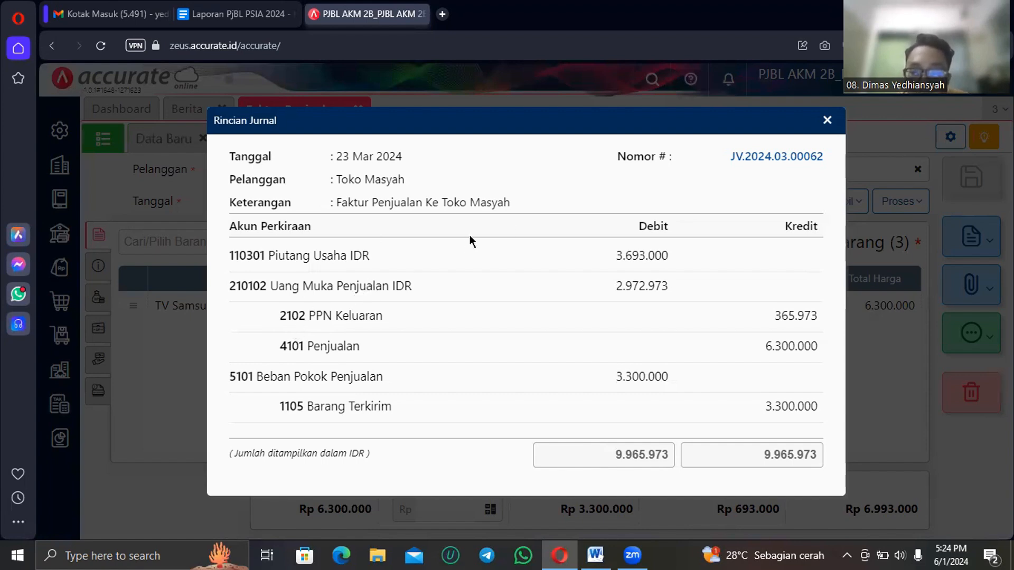
click(822, 120)
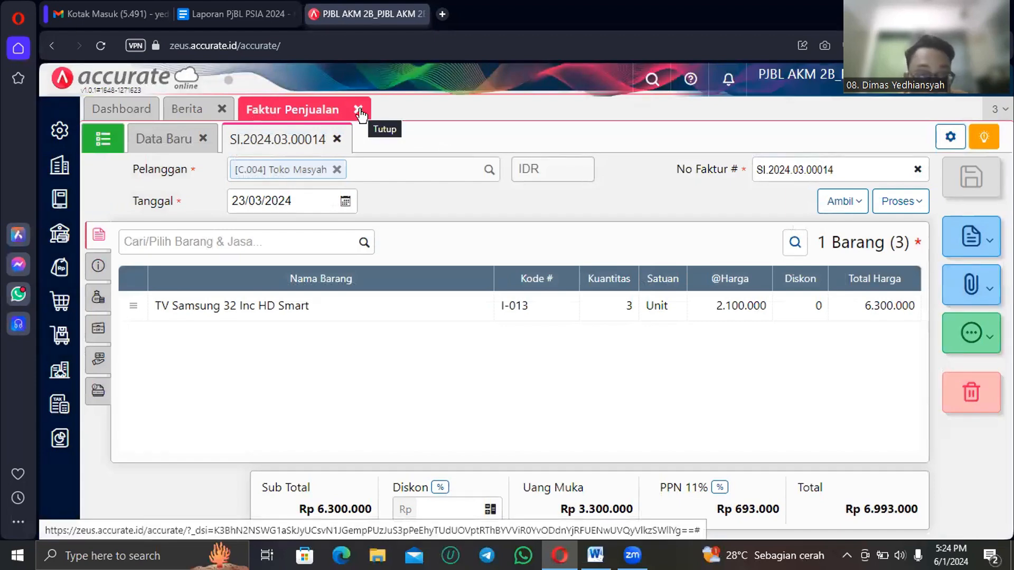
click(359, 110)
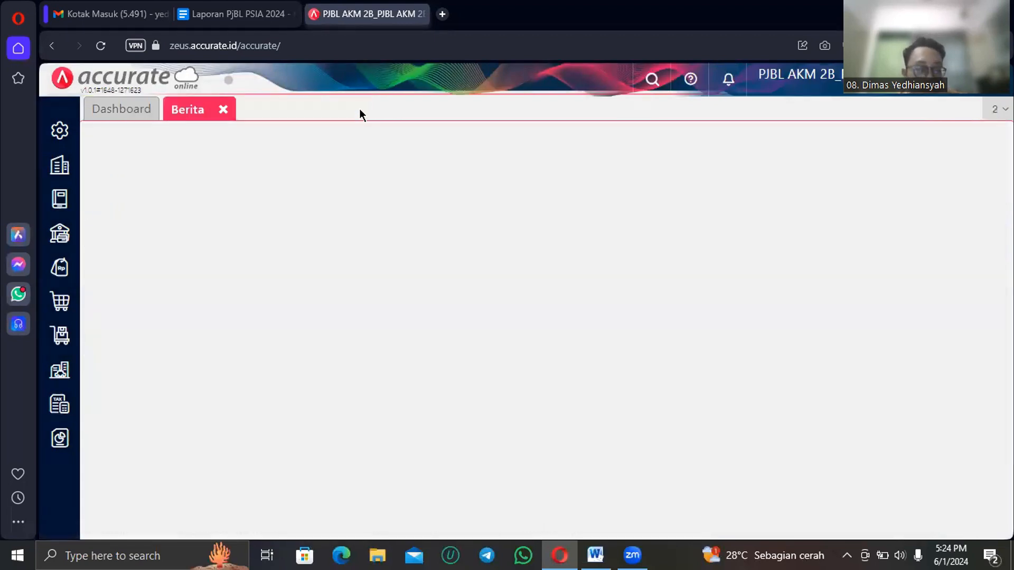
Read the 23-03-2024 inventory transaction in Word and start an inventory adjustment (Penyesuaian Persediaan) dated 23/03/2024 in Accurate Online.
key(alt+Tab)
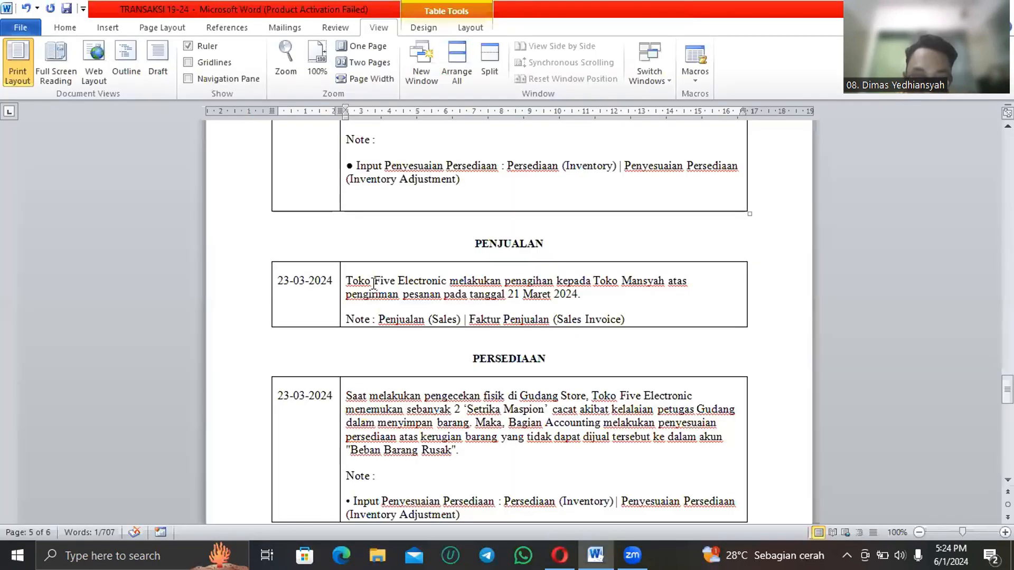
scroll(375, 297, down, 2)
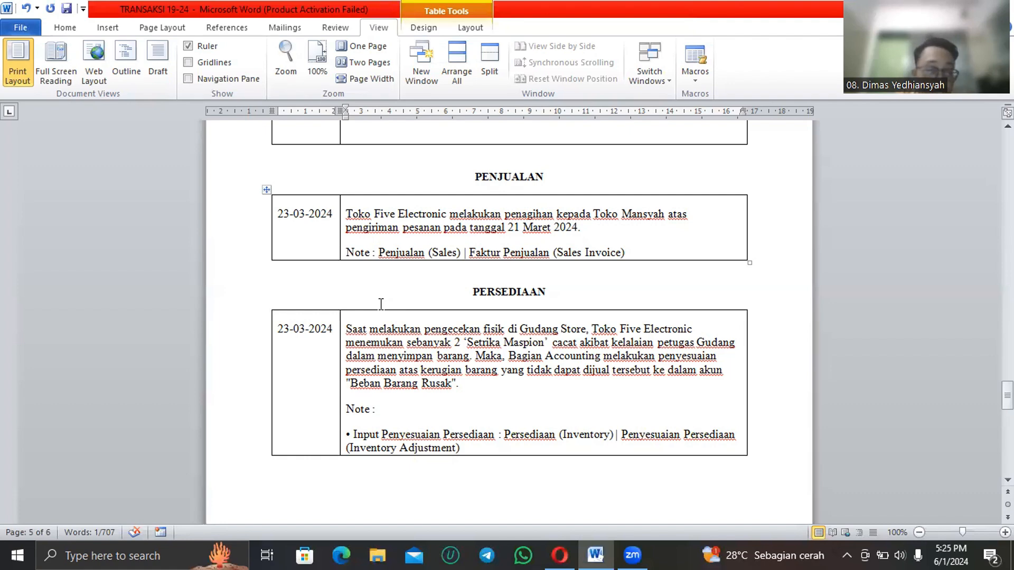
key(alt+Tab)
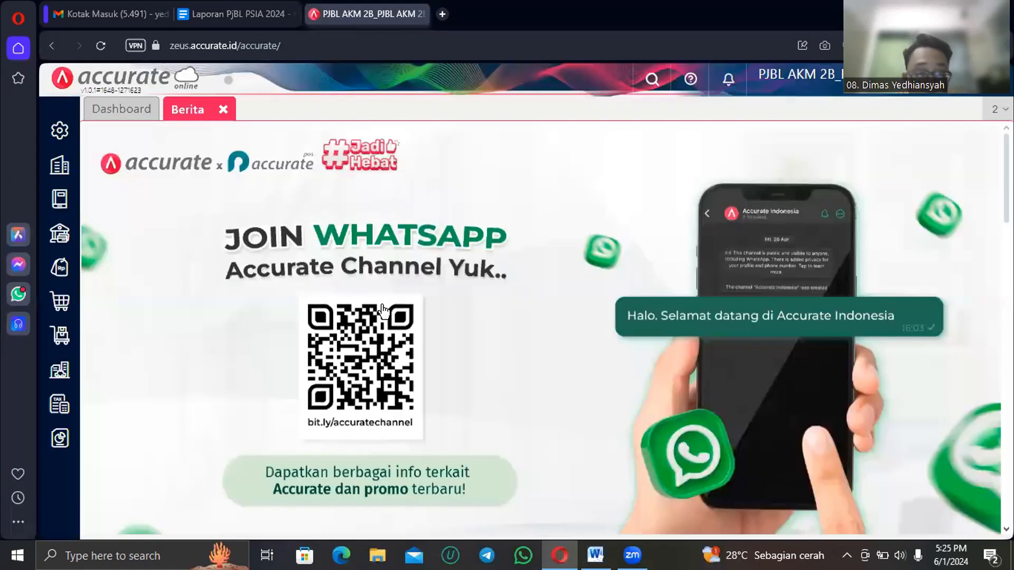
click(65, 338)
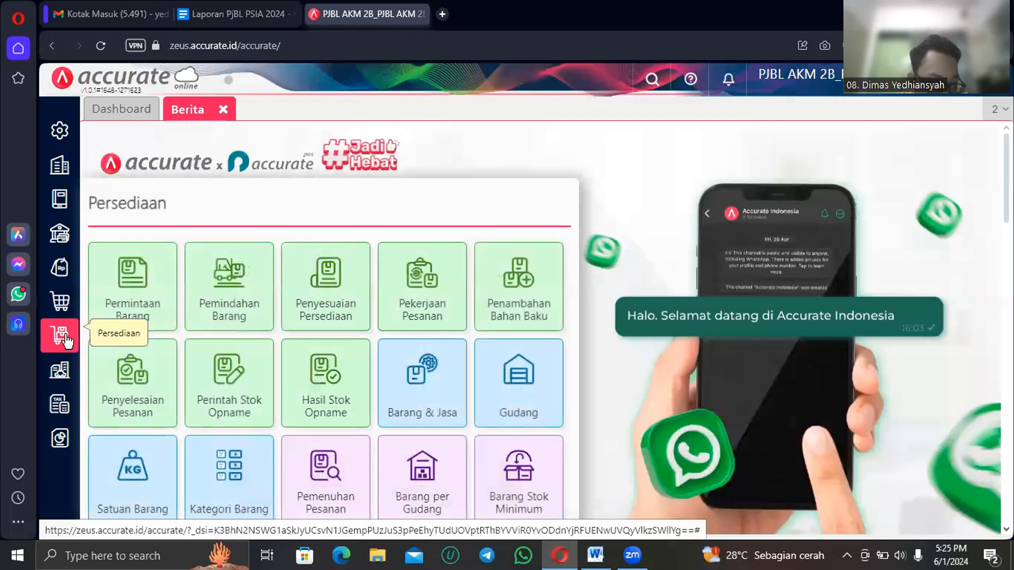
click(303, 316)
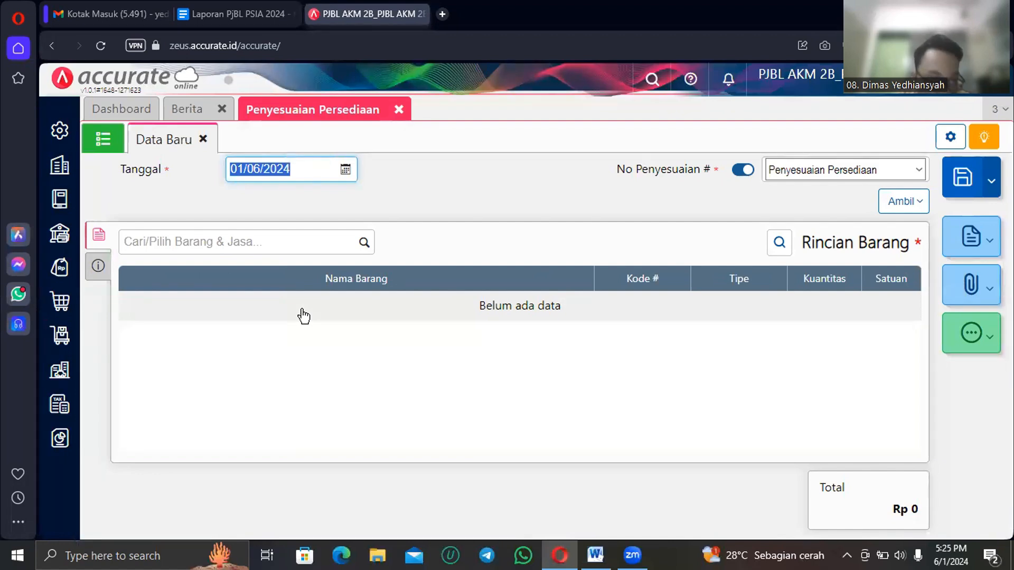
text(23/03/202)
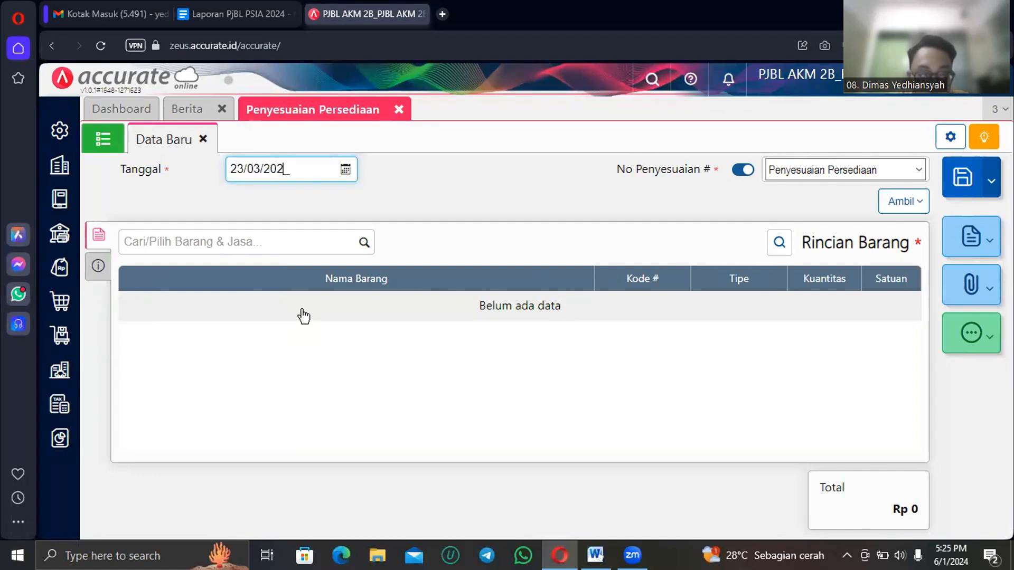
text(4)
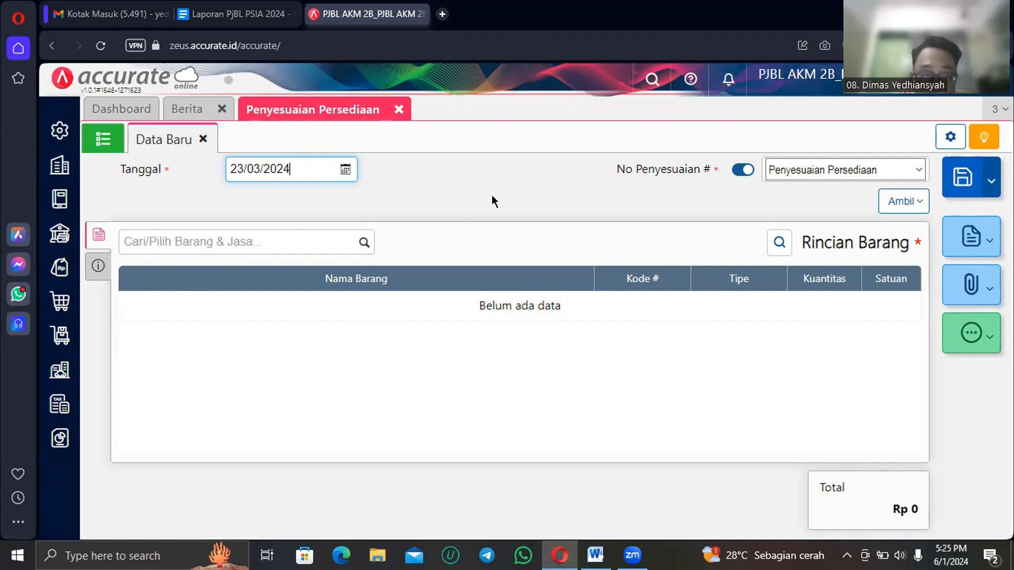
Check the damaged item in the Word document and add Setrika Maspion to the inventory adjustment in Accurate Online.
click(328, 241)
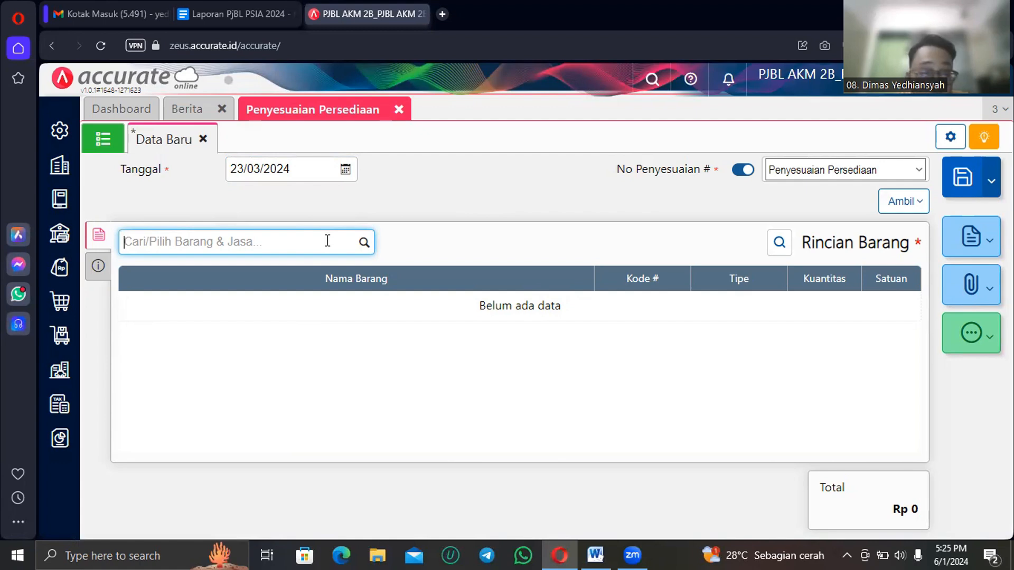
key(alt+Tab)
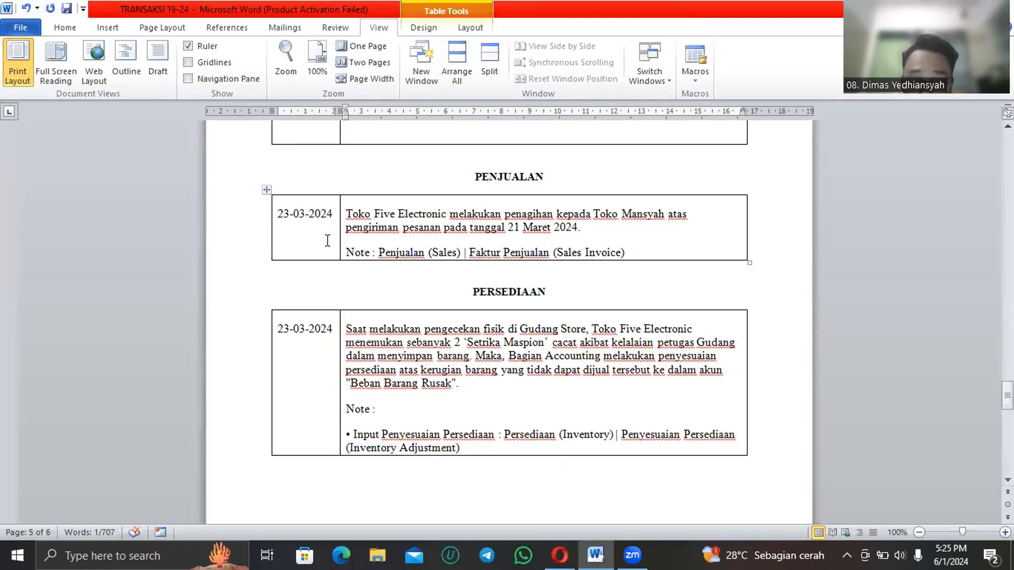
key(alt+Tab)
text(se)
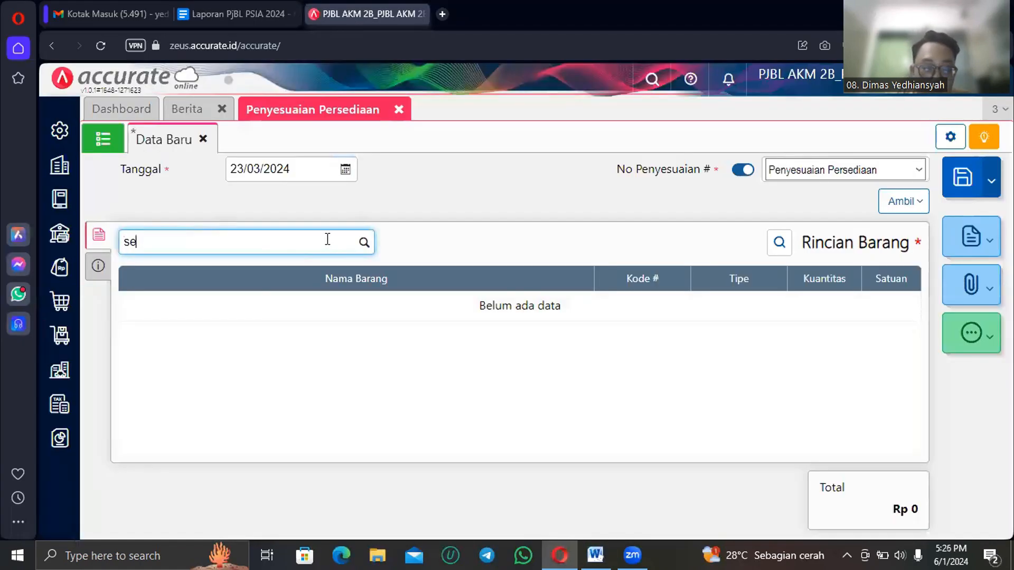
text(trin)
key(BackSpace)
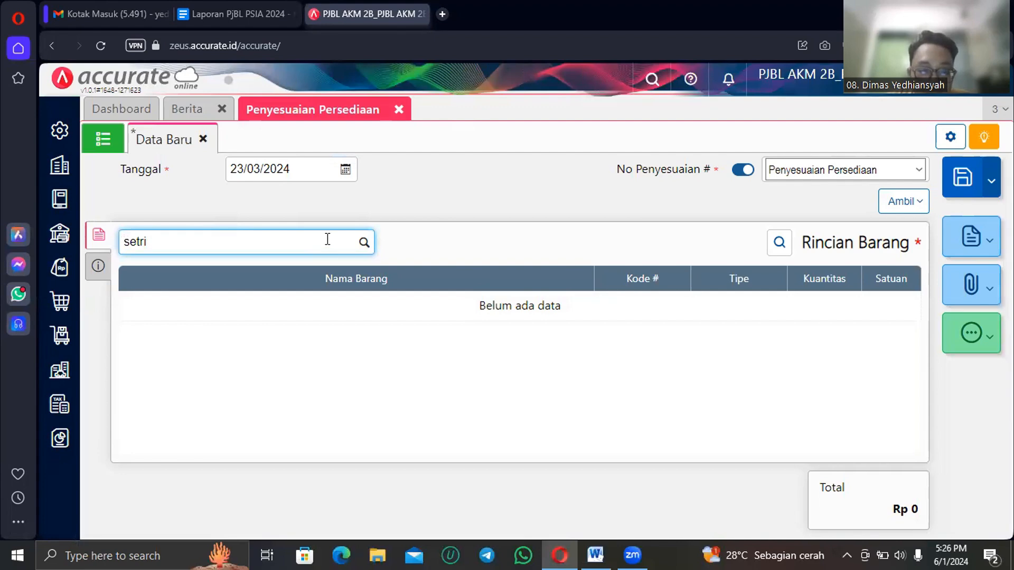
text(k)
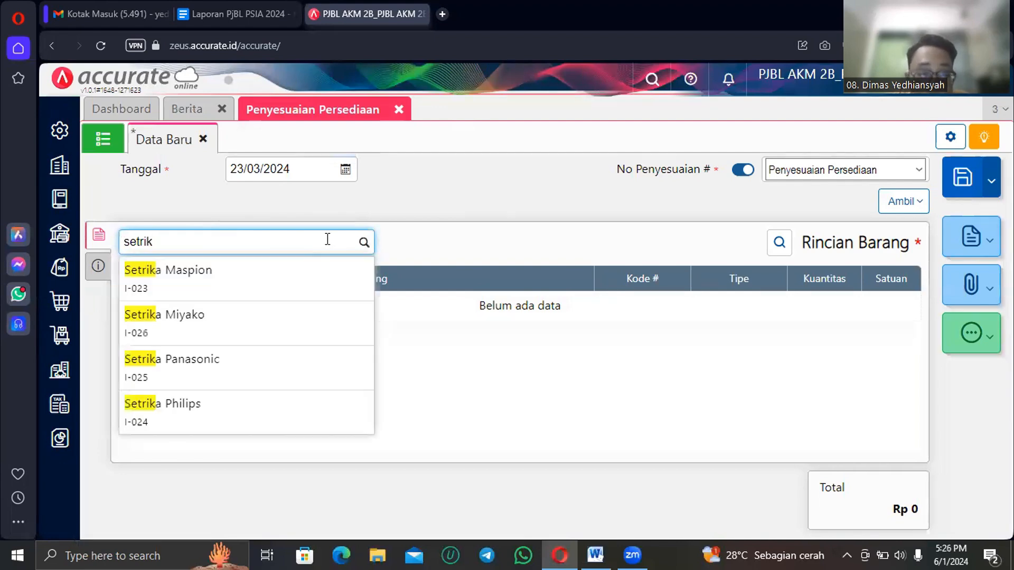
click(312, 286)
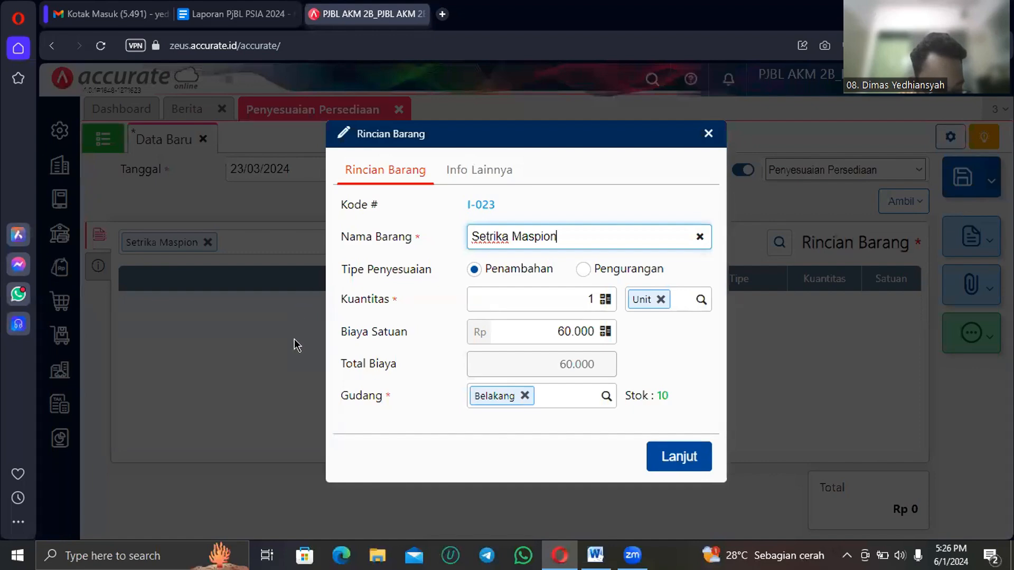
Set the Setrika Maspion line to a reduction (Pengurangan) of 2 units from the Store warehouse and confirm the item details.
click(583, 270)
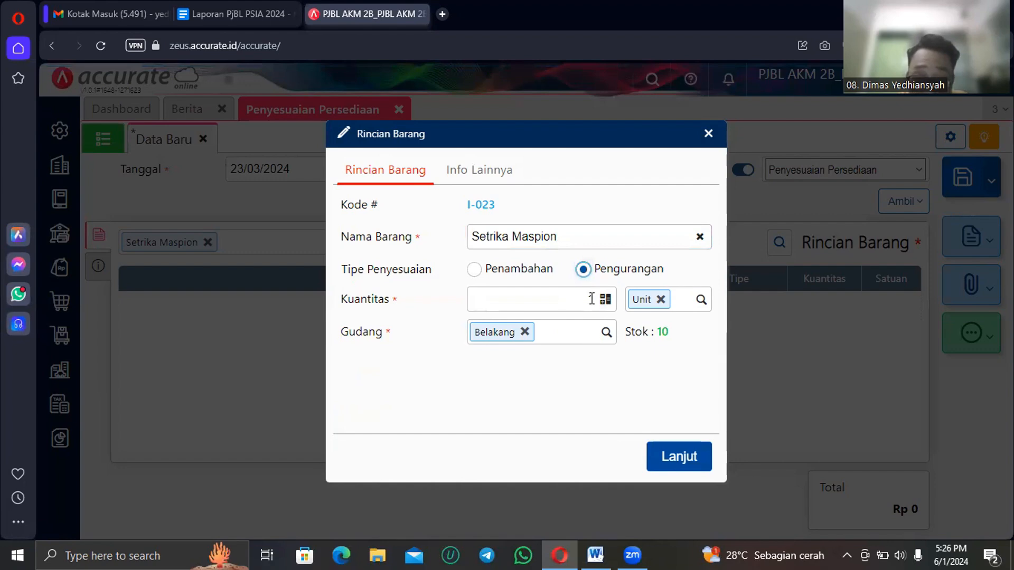
click(593, 299)
key(BackSpace)
text(2)
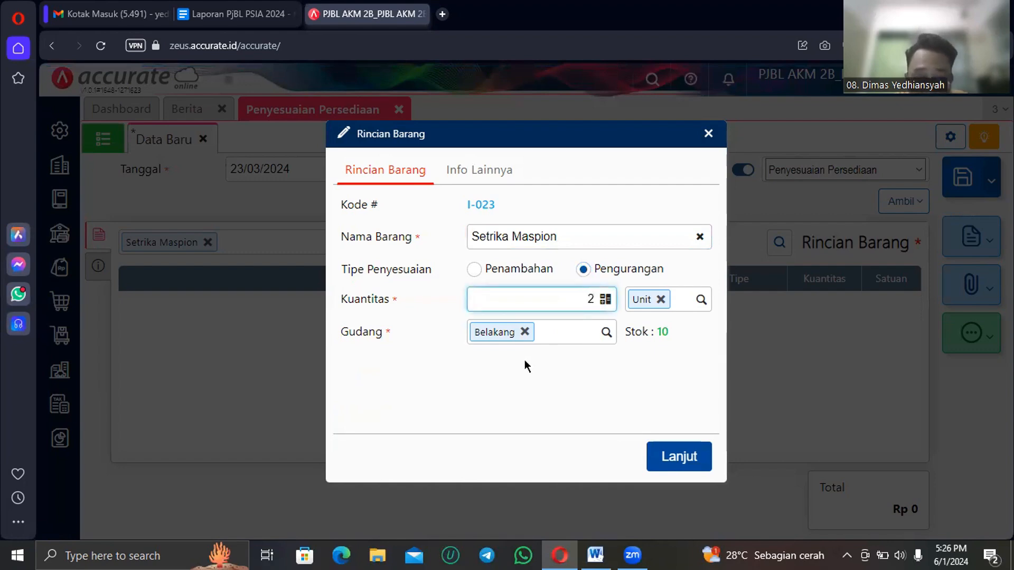
click(524, 332)
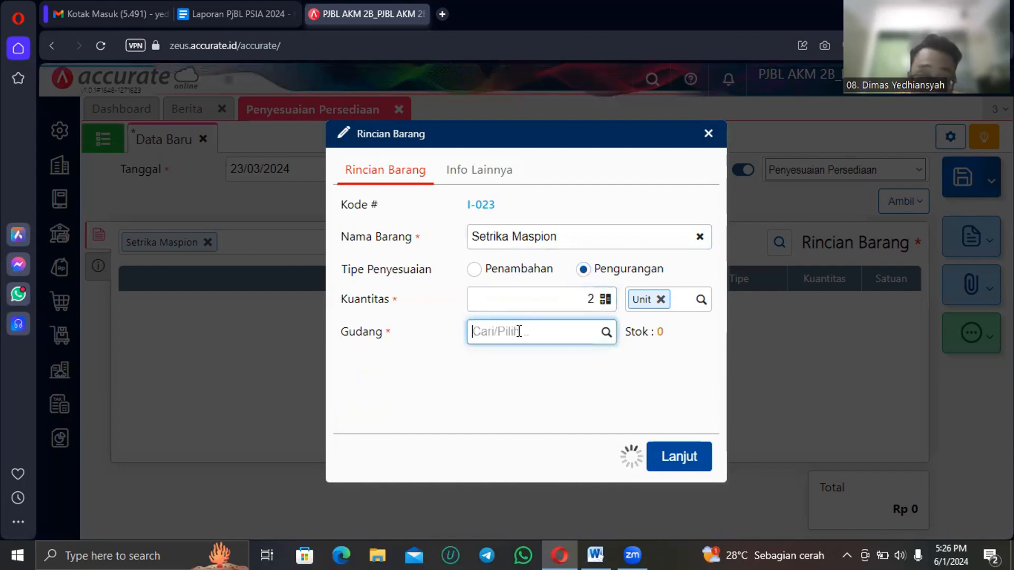
text(str)
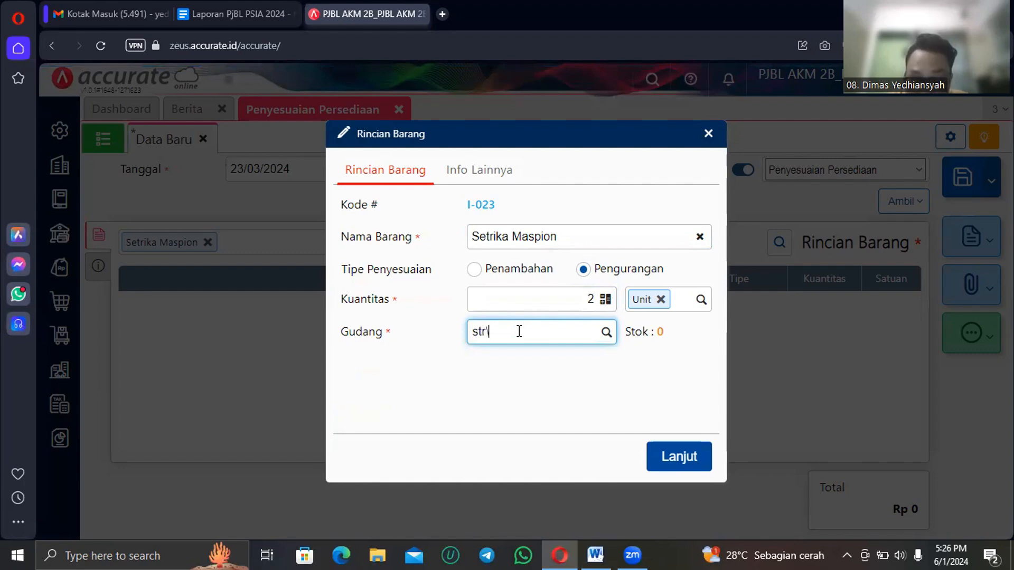
key(BackSpace)
text(or)
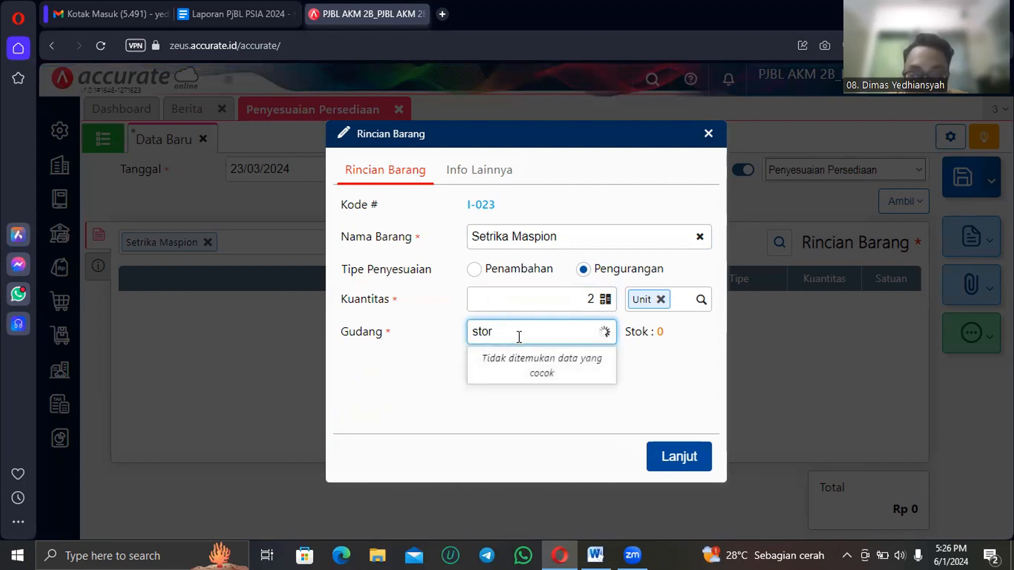
click(522, 360)
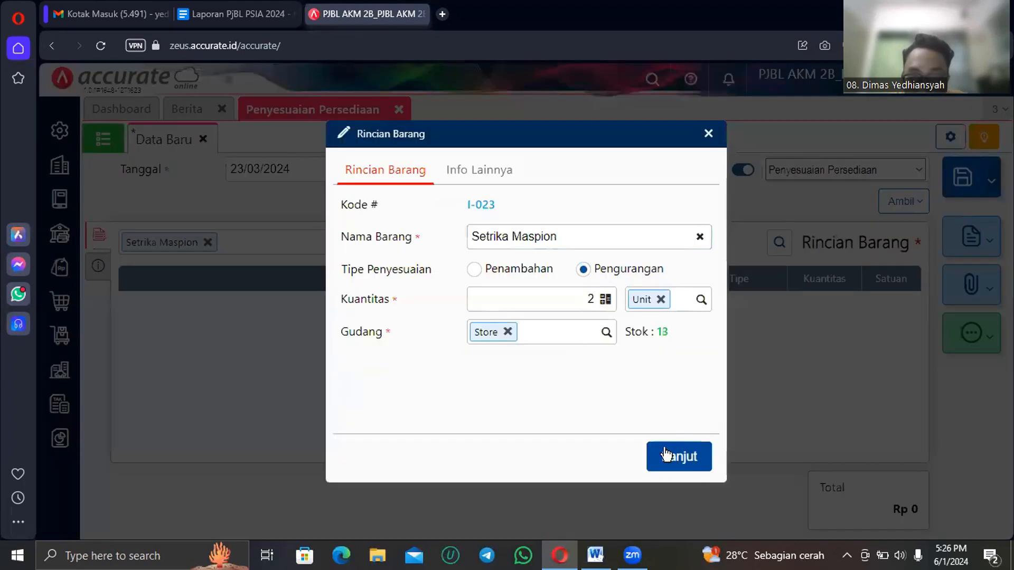
click(666, 455)
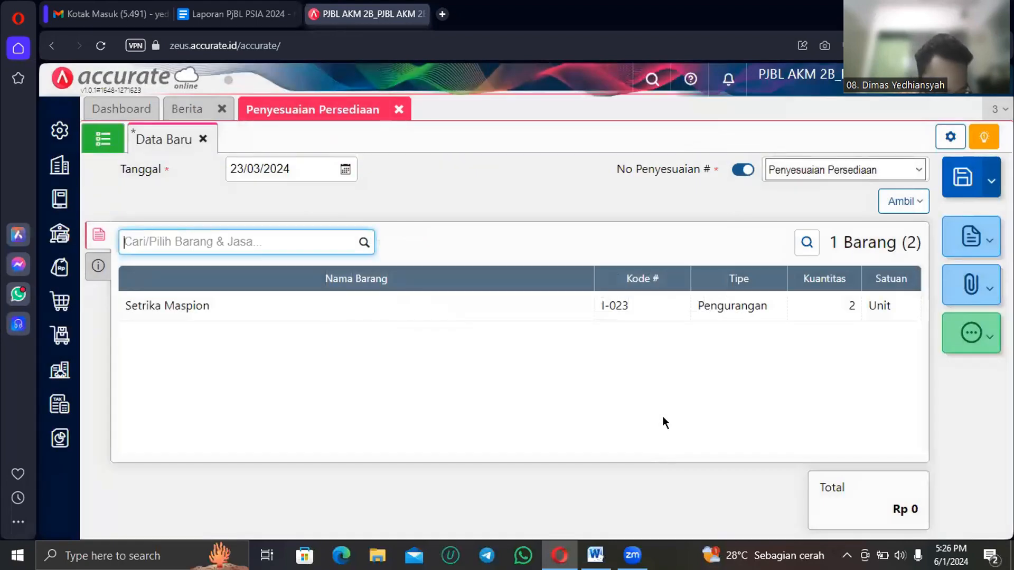
Set the adjustment account to [6105] Beban Barang Rusak, return to the item details and save the inventory adjustment.
click(100, 267)
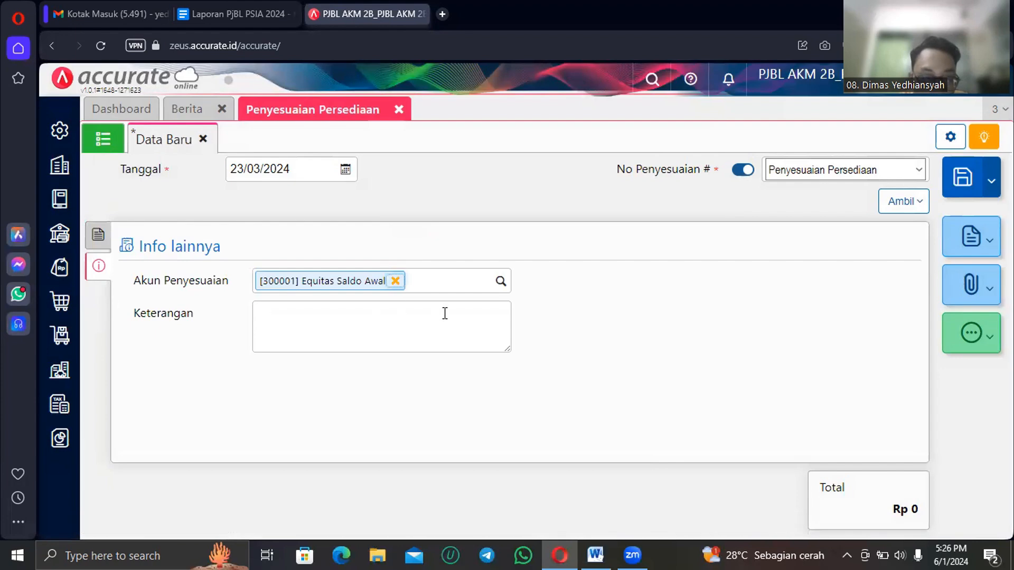
click(501, 282)
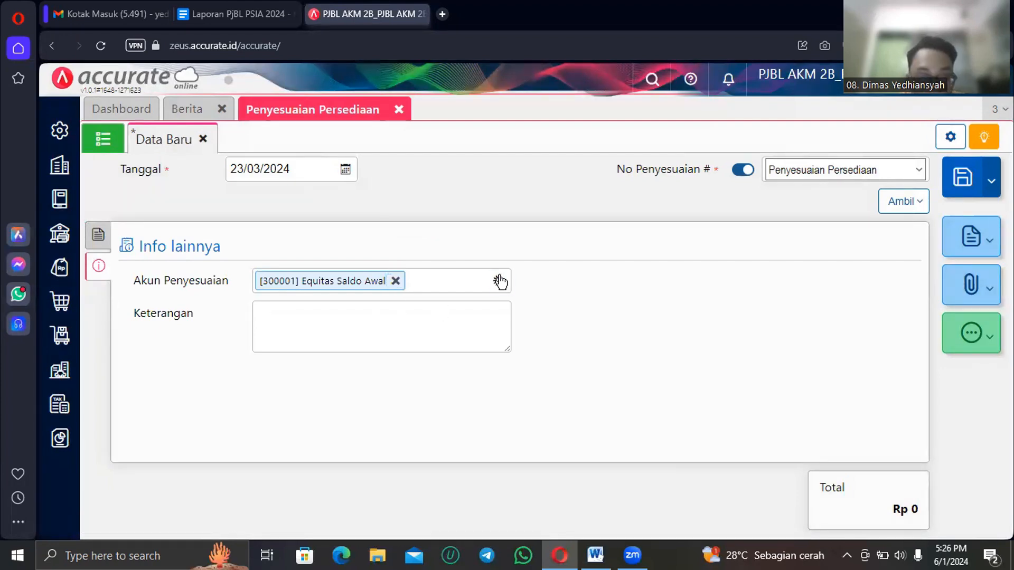
click(463, 359)
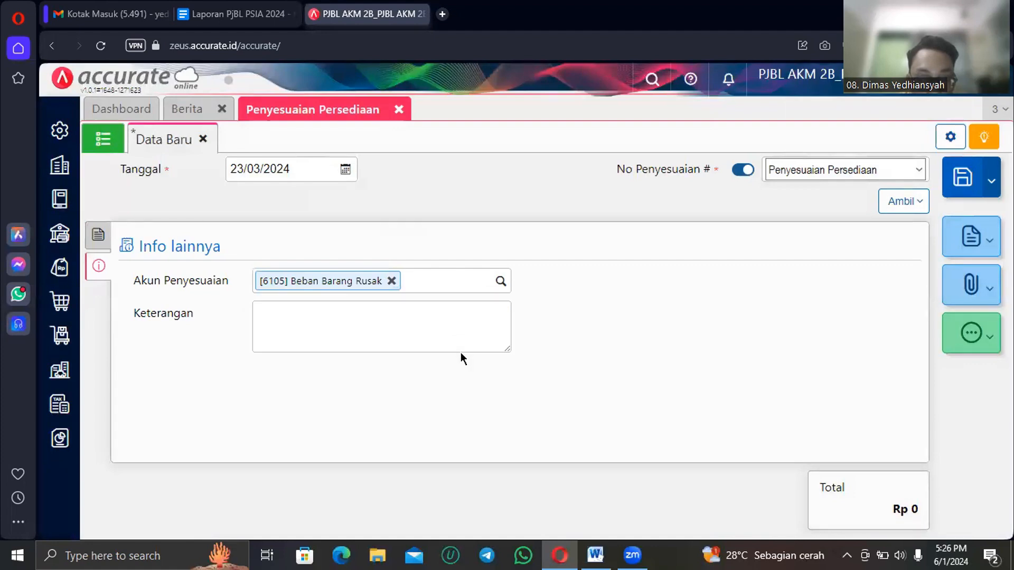
click(99, 234)
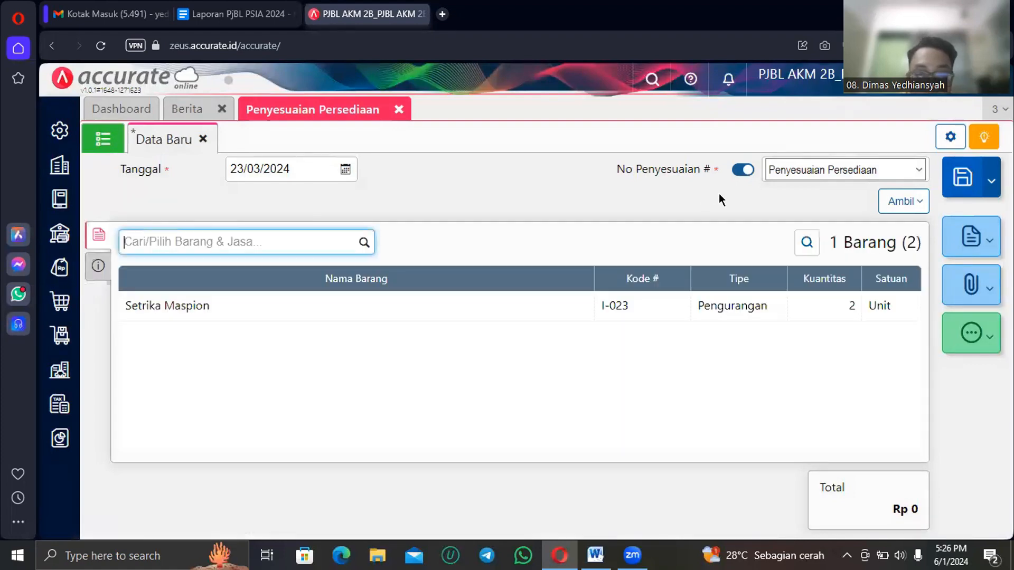
click(953, 195)
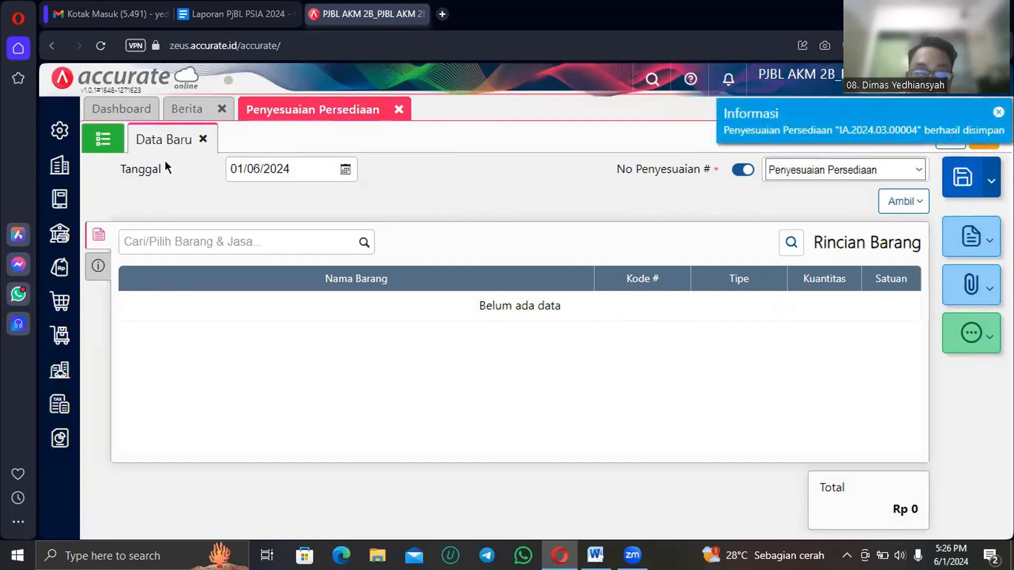
Open the saved 23/03/2024 inventory adjustment from the list, view its journal details and close the inventory adjustment module.
click(105, 141)
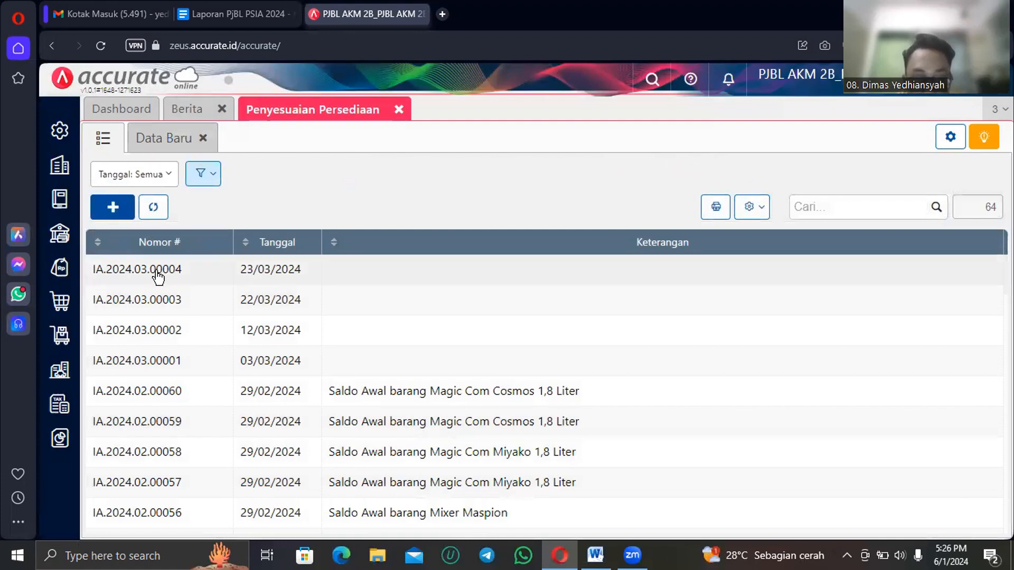
click(156, 270)
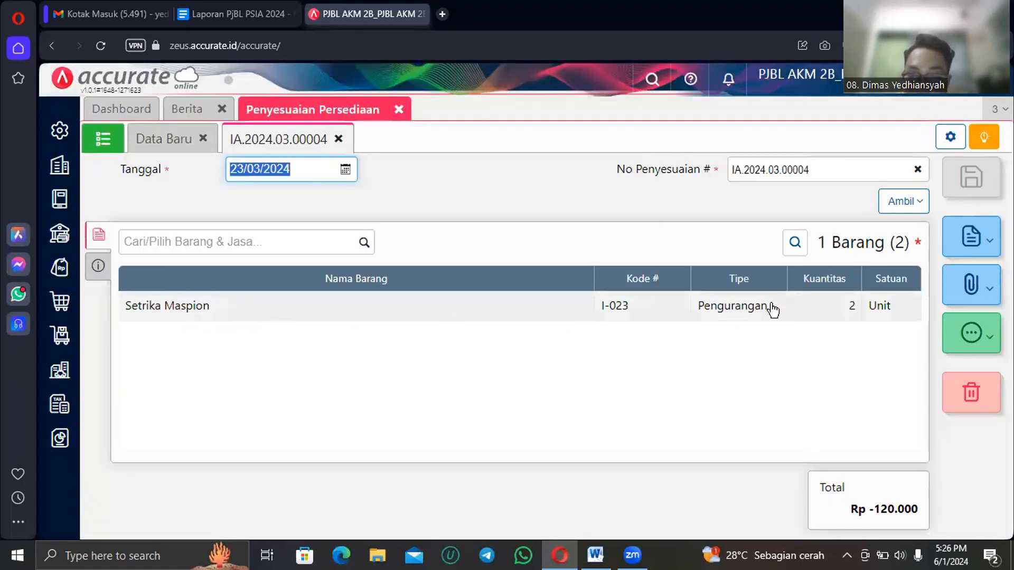
click(971, 333)
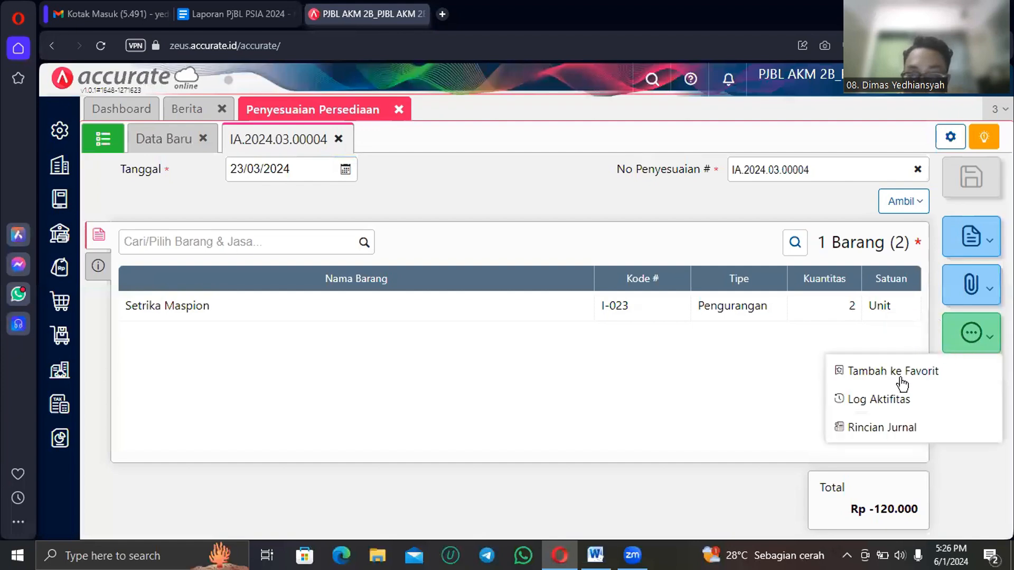
click(870, 429)
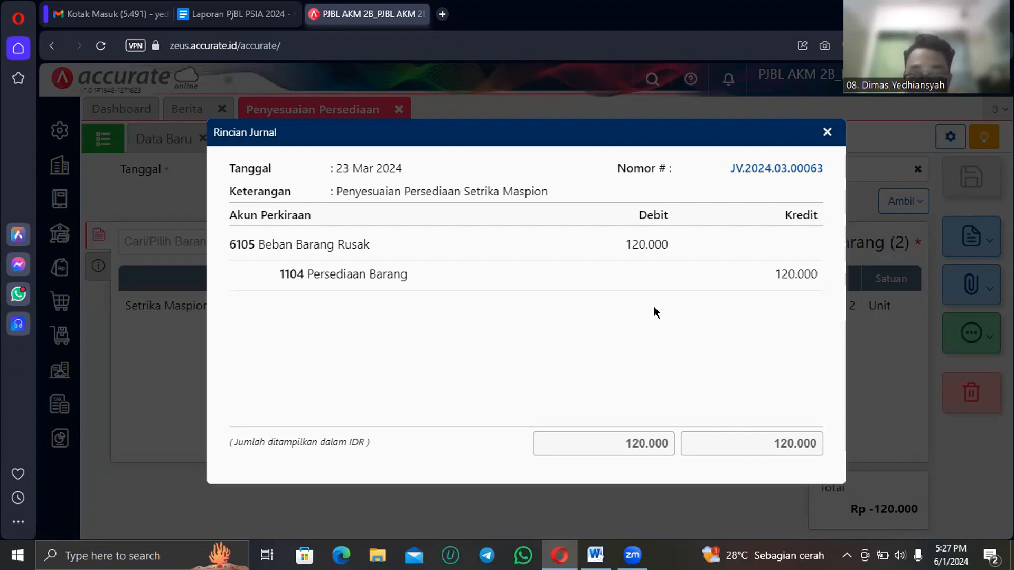
click(827, 134)
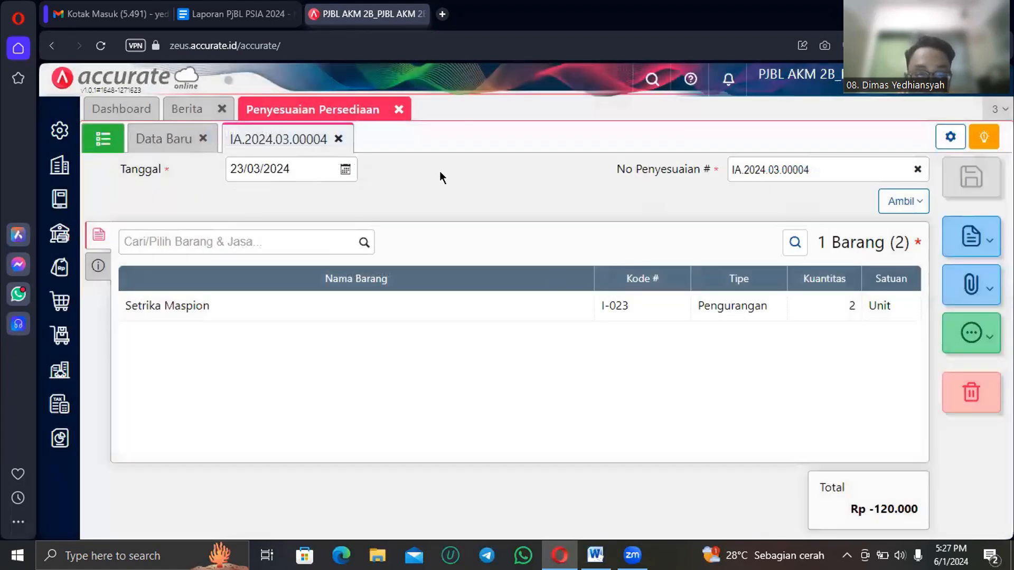
click(398, 112)
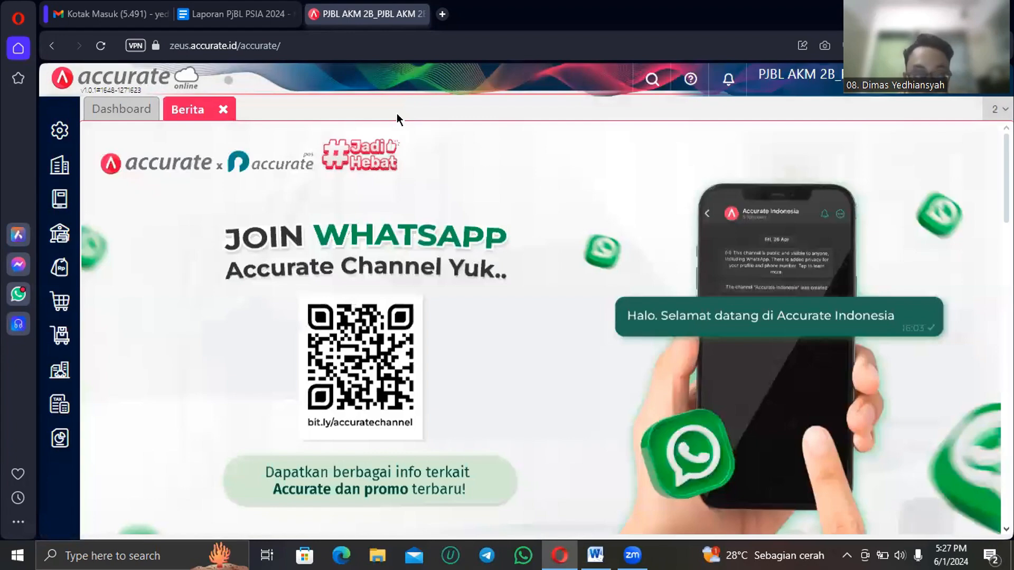
Read the 23-03-2024 fixed asset transaction in Word and start a fixed asset disposal (Disposisi Aset Tetap) in Accurate Online.
key(alt+Tab)
scroll(368, 333, down, 12)
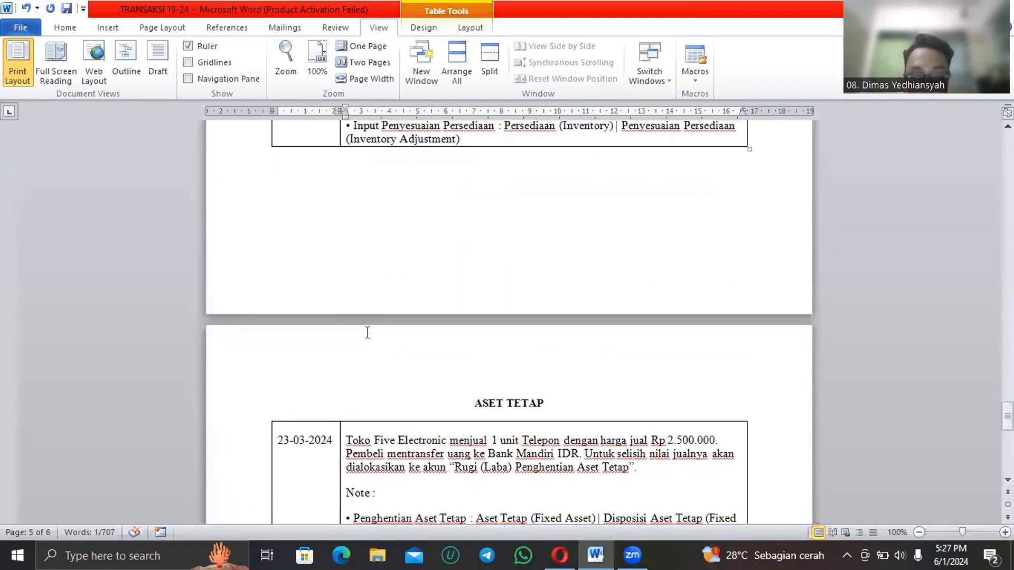
scroll(368, 332, up, 4)
scroll(368, 333, down, 8)
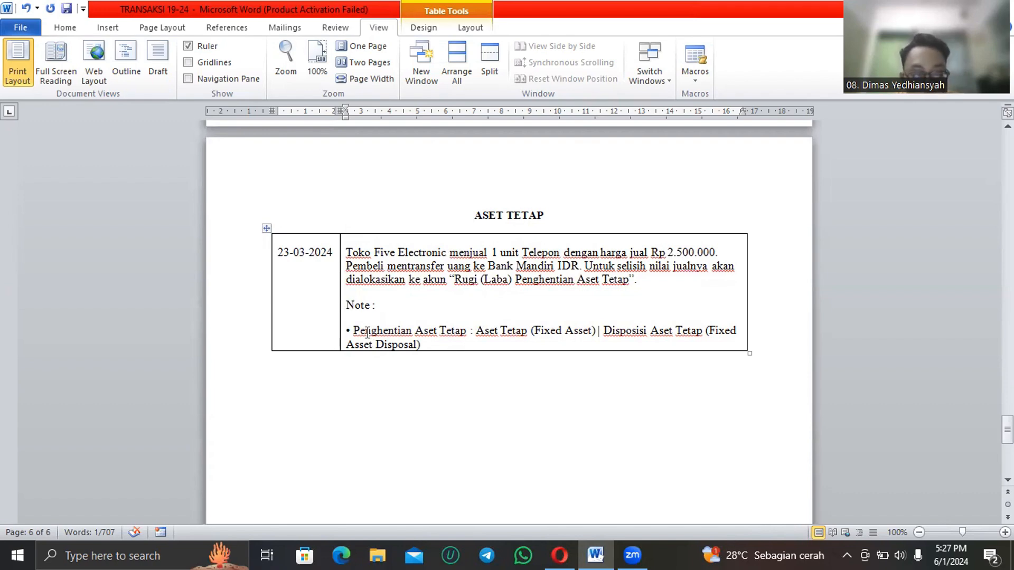
key(alt+Tab)
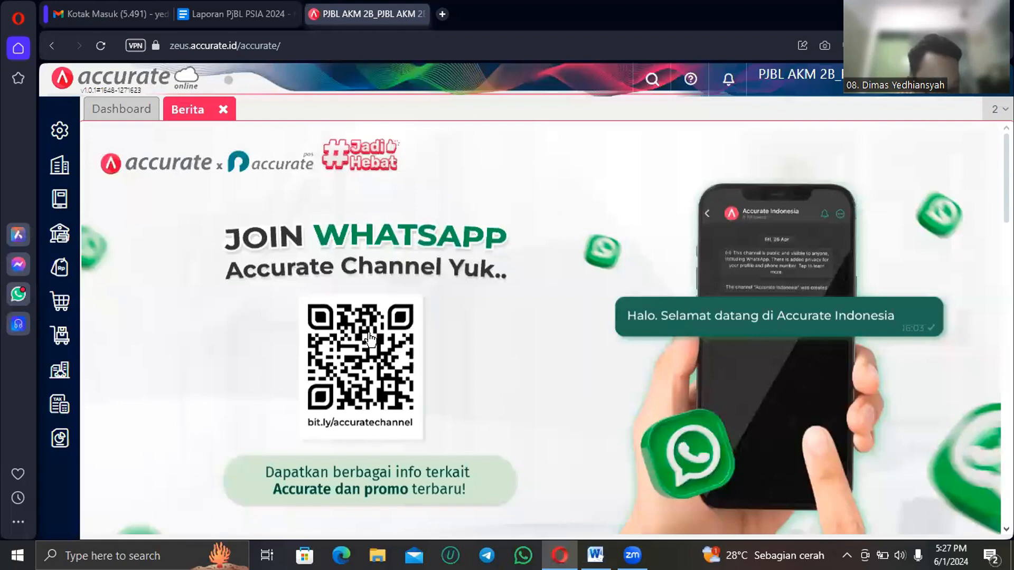
click(59, 374)
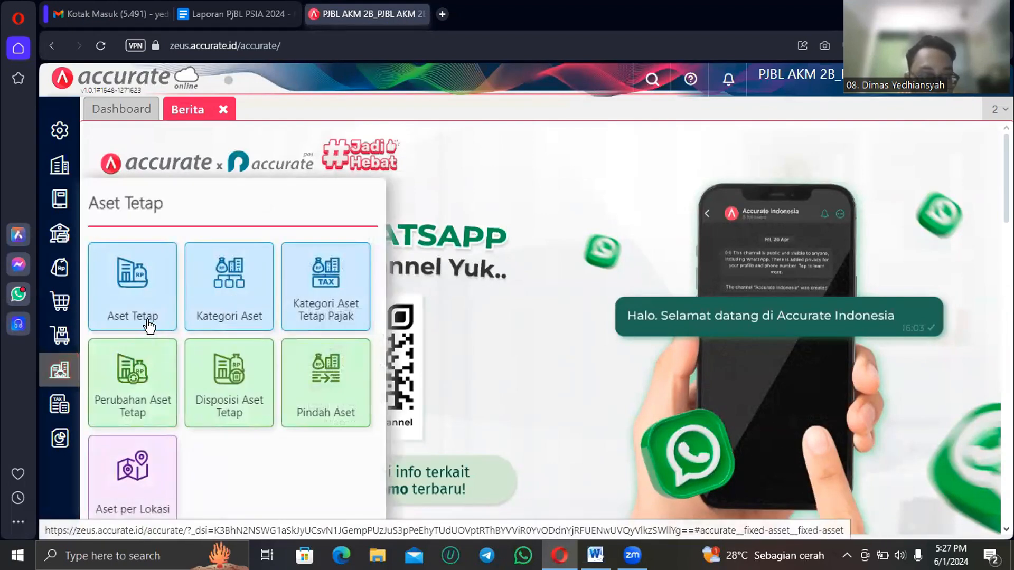
click(253, 379)
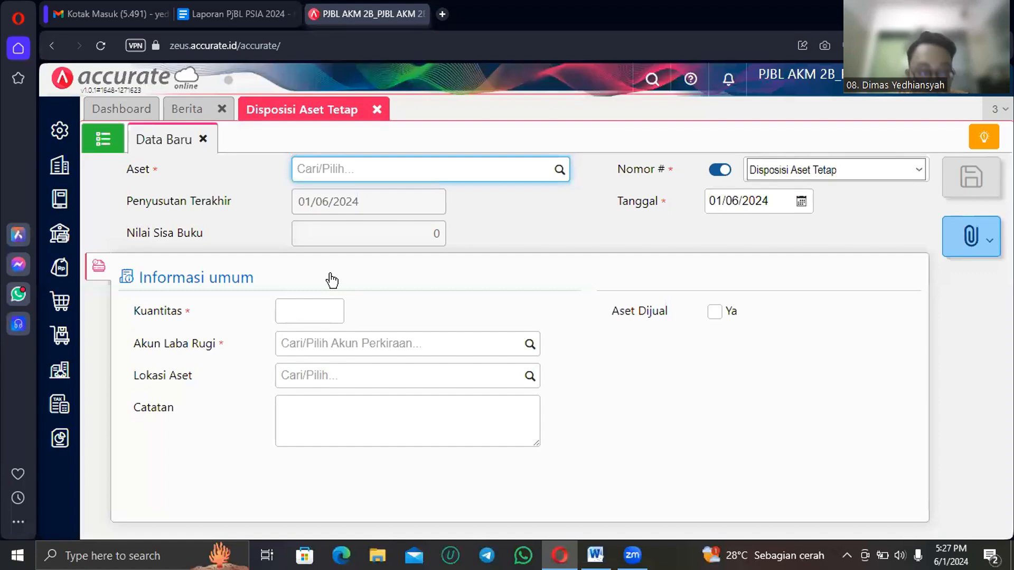
Select the Telepon asset (A-008) for the disposal and set the disposal date to 23/03/2024.
text(telep)
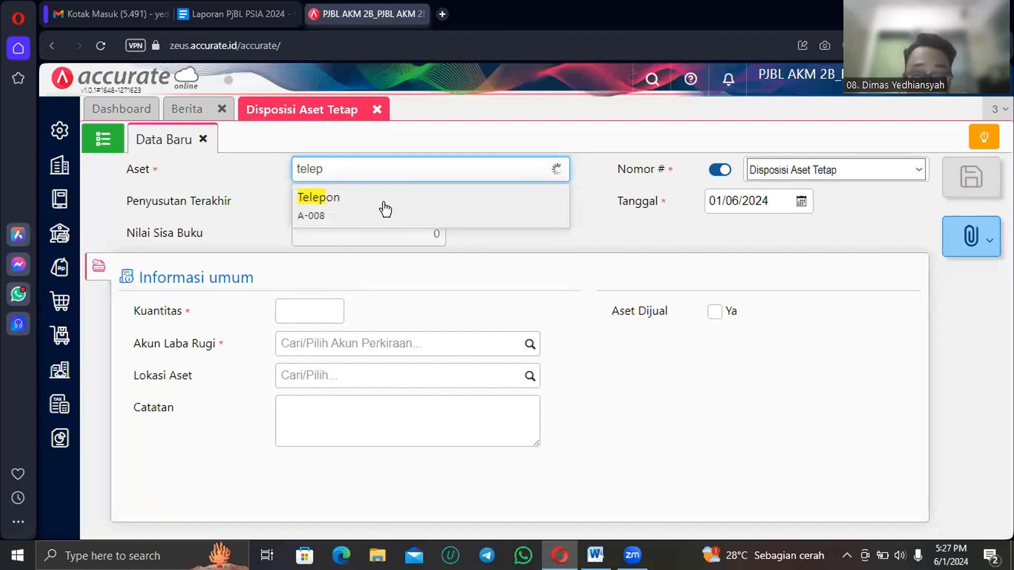
click(385, 209)
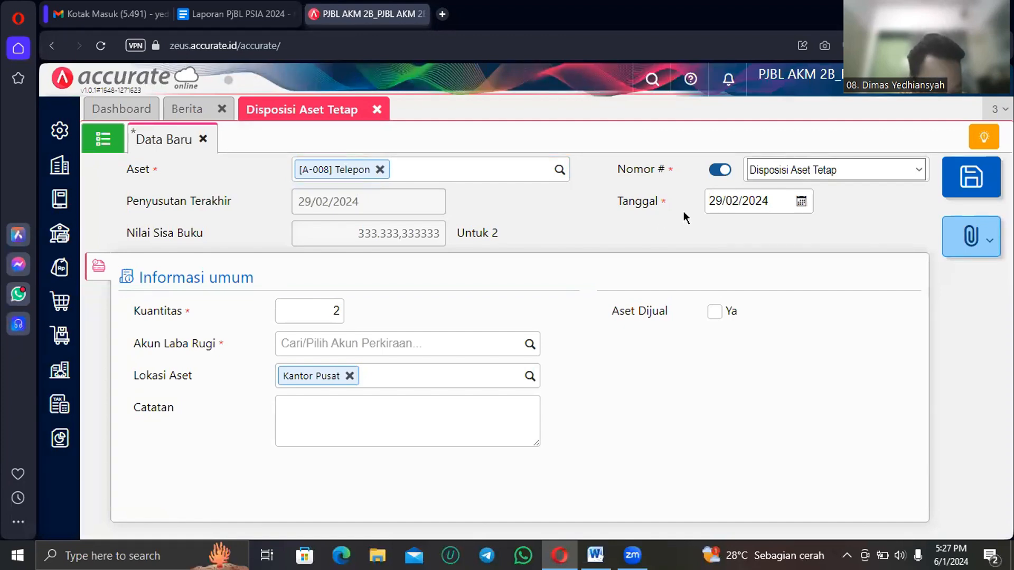
click(733, 198)
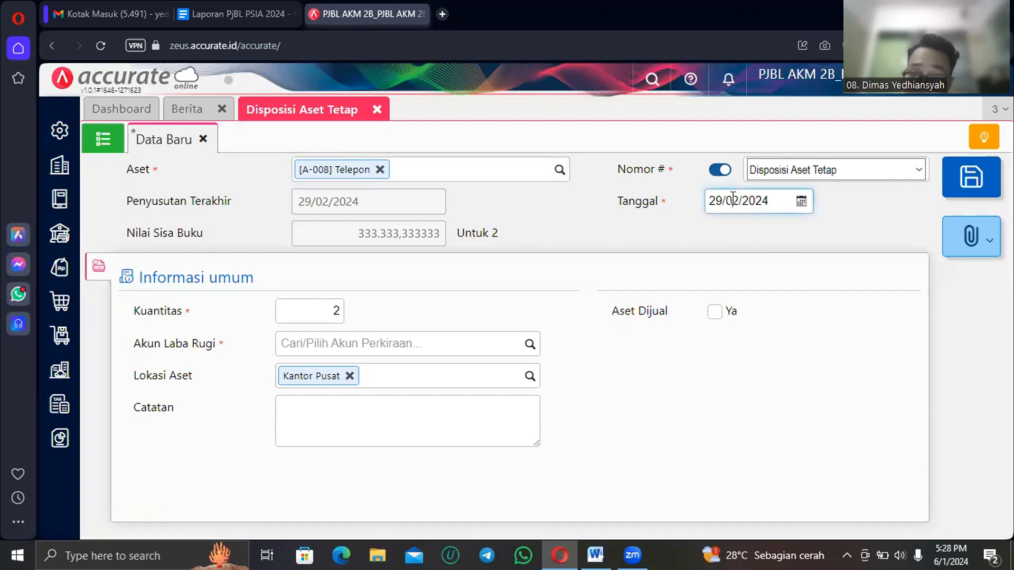
text(3/0)
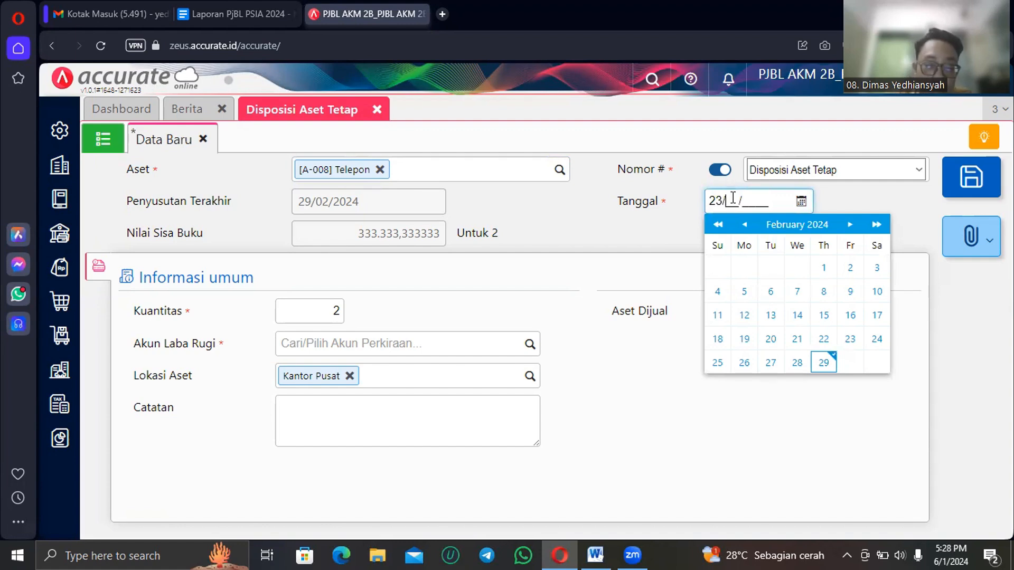
text(3/2024)
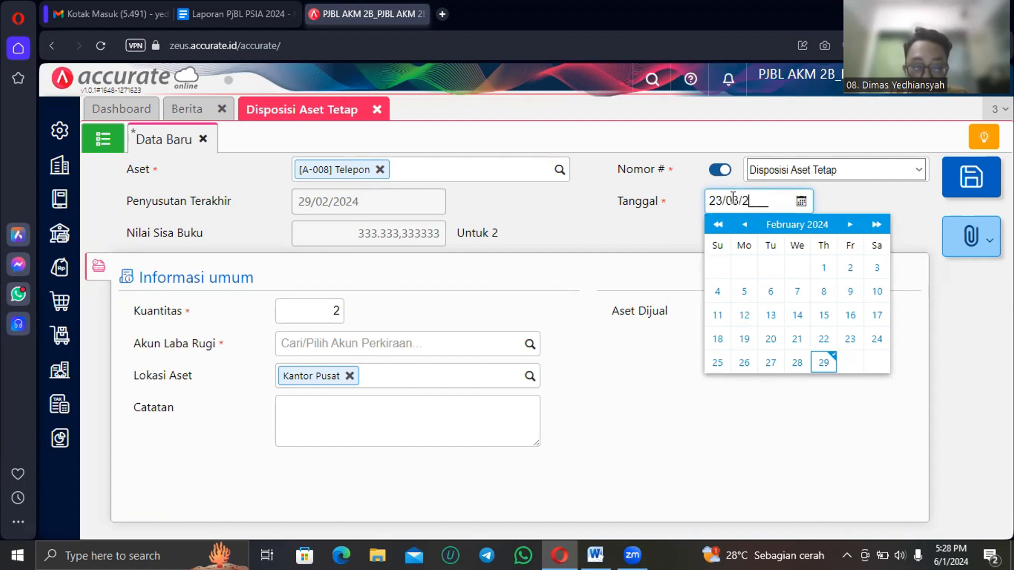
click(637, 243)
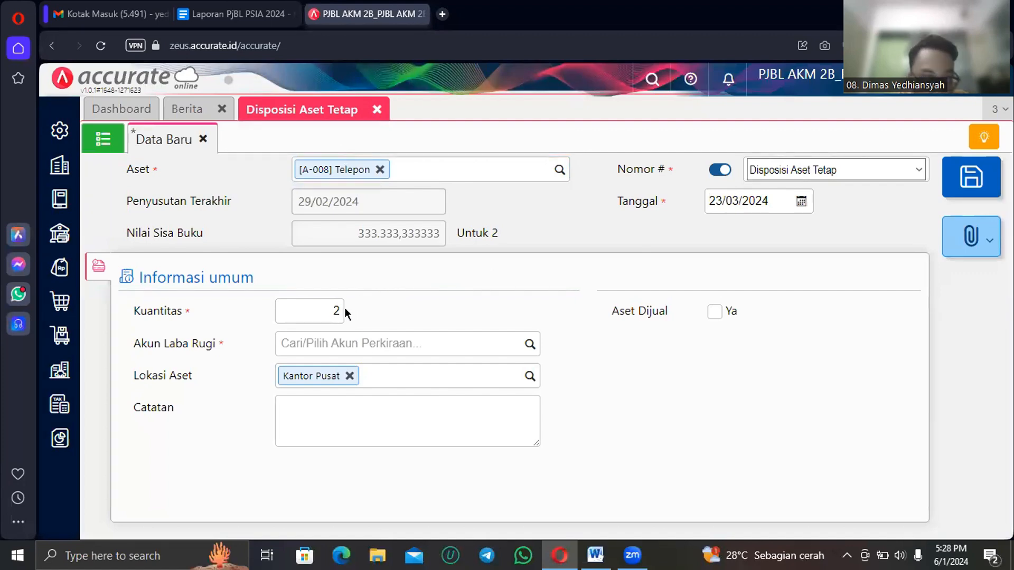
Check the sold quantity in Word, then set the disposal quantity to 1 and the profit/loss account to [7102] Rugi (Laba) Penghentian Aset Tetap.
key(alt+Tab)
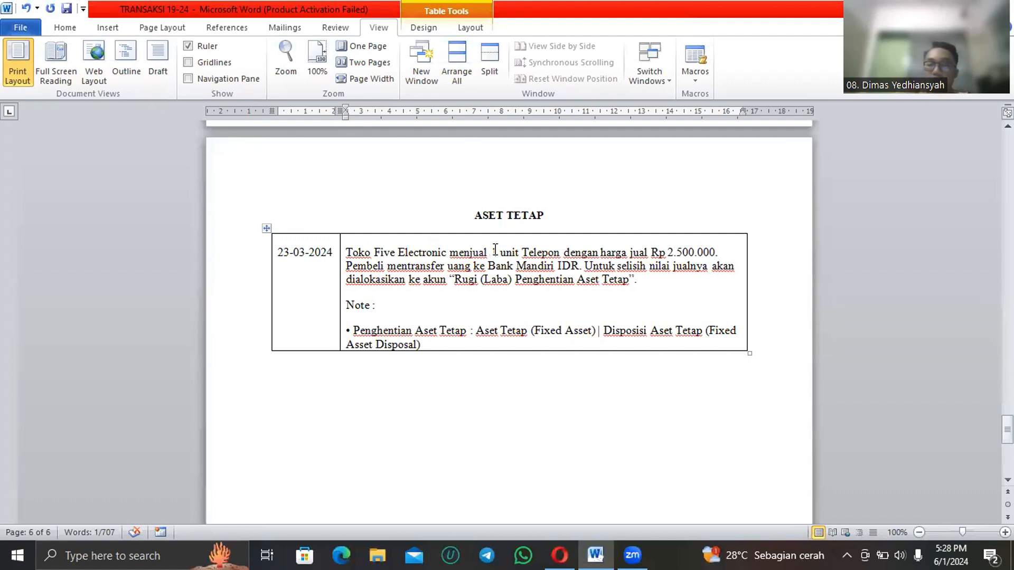
key(alt+Tab)
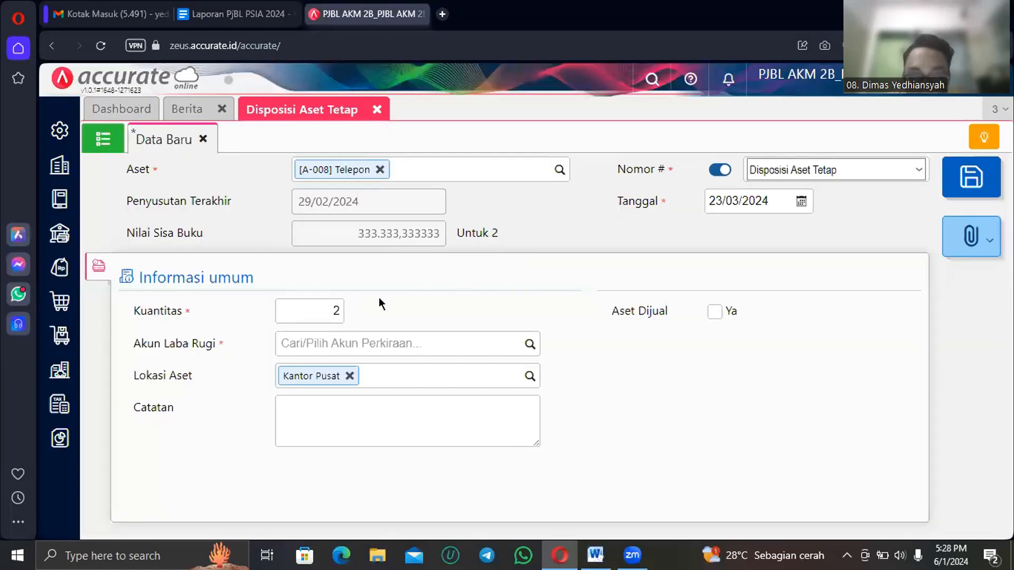
click(332, 306)
key(BackSpace)
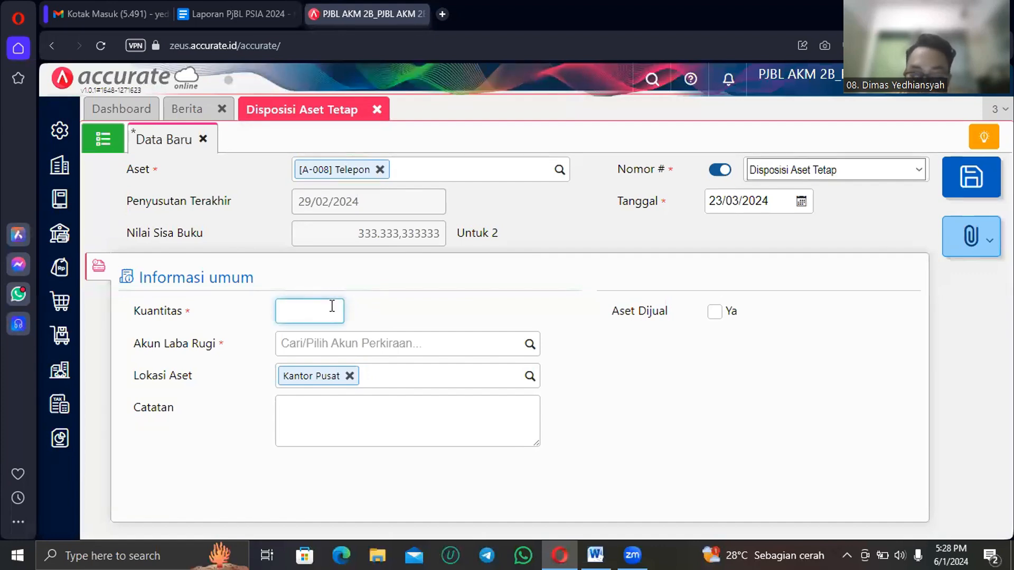
text(1)
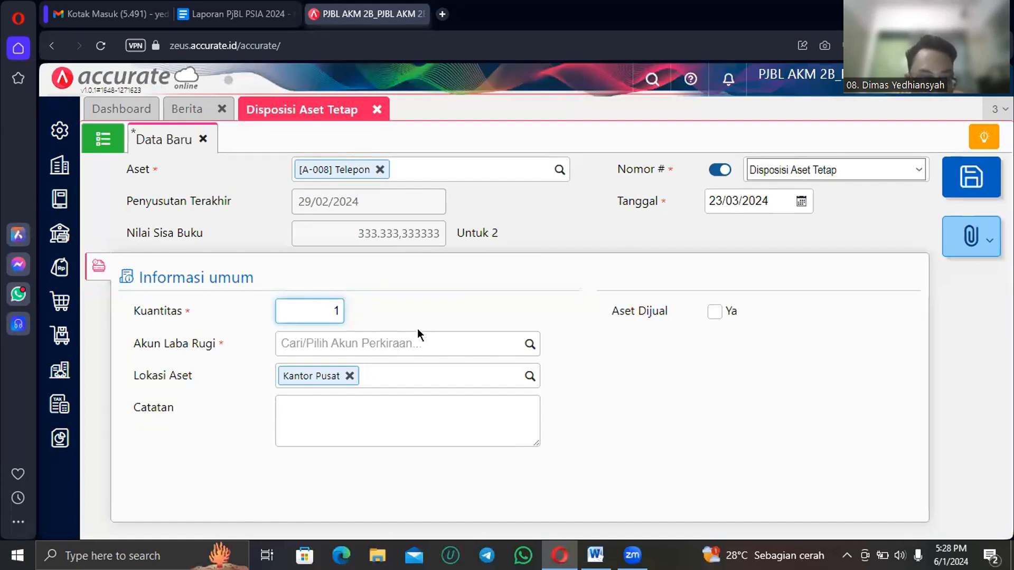
click(506, 343)
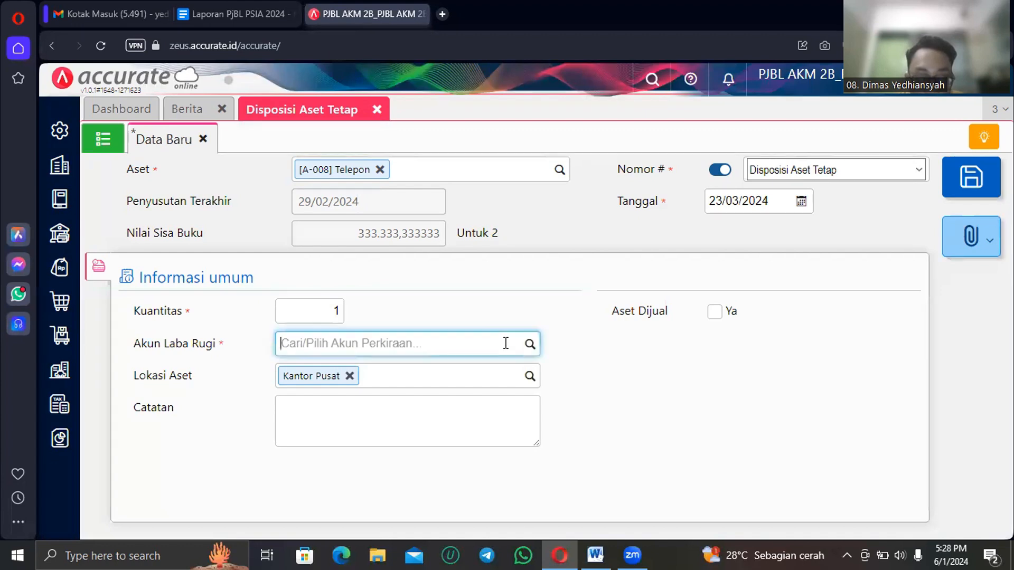
text(rug)
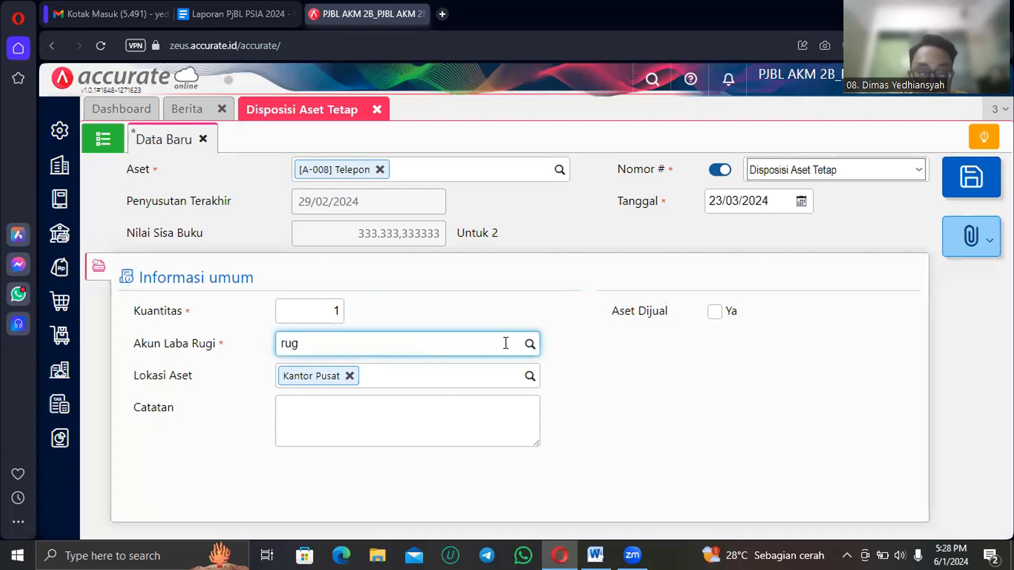
click(485, 384)
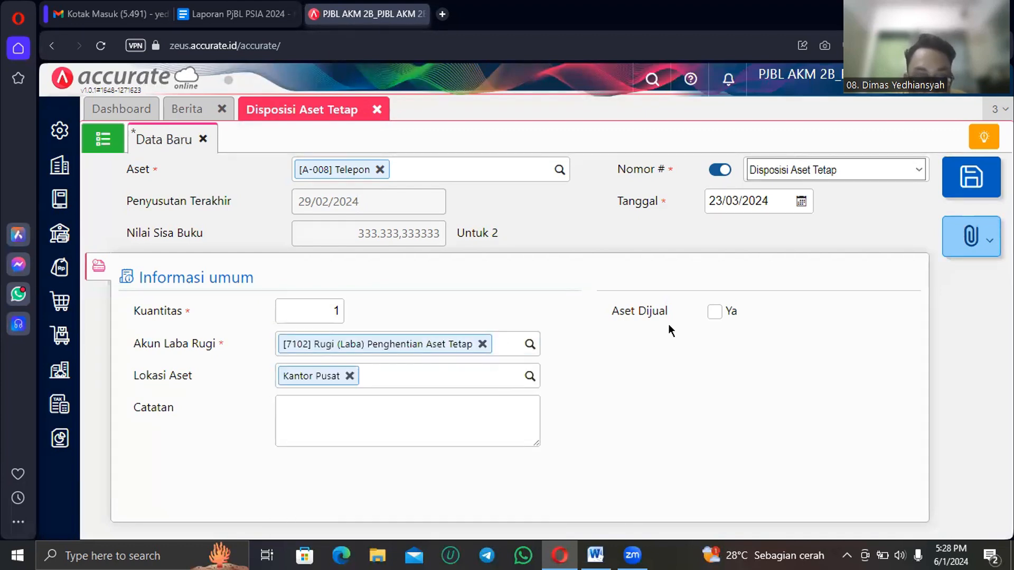
Mark the asset as sold for 2.500.000 into account [110201] Bank Mandiri IDR and save the disposal.
click(716, 313)
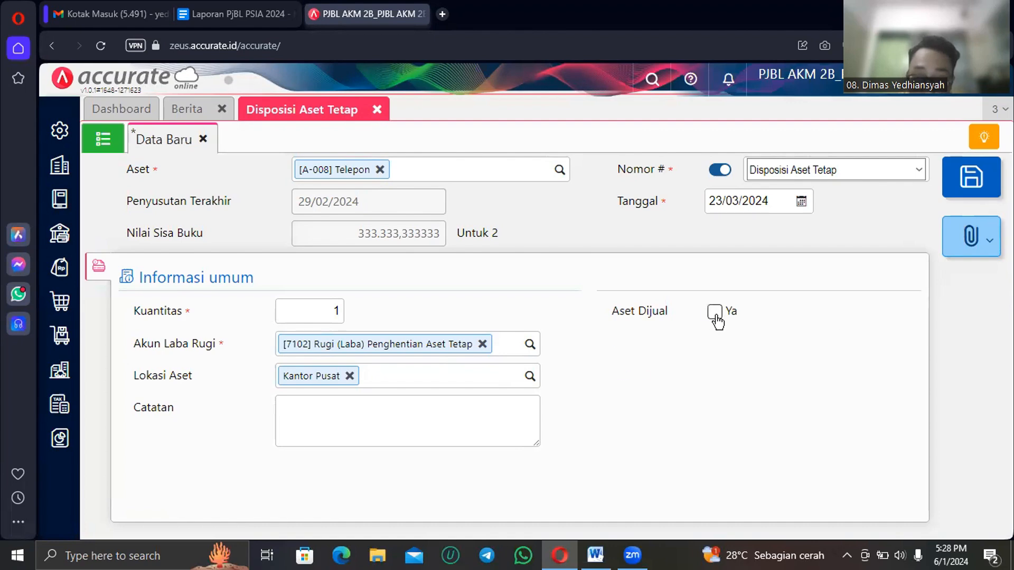
click(727, 343)
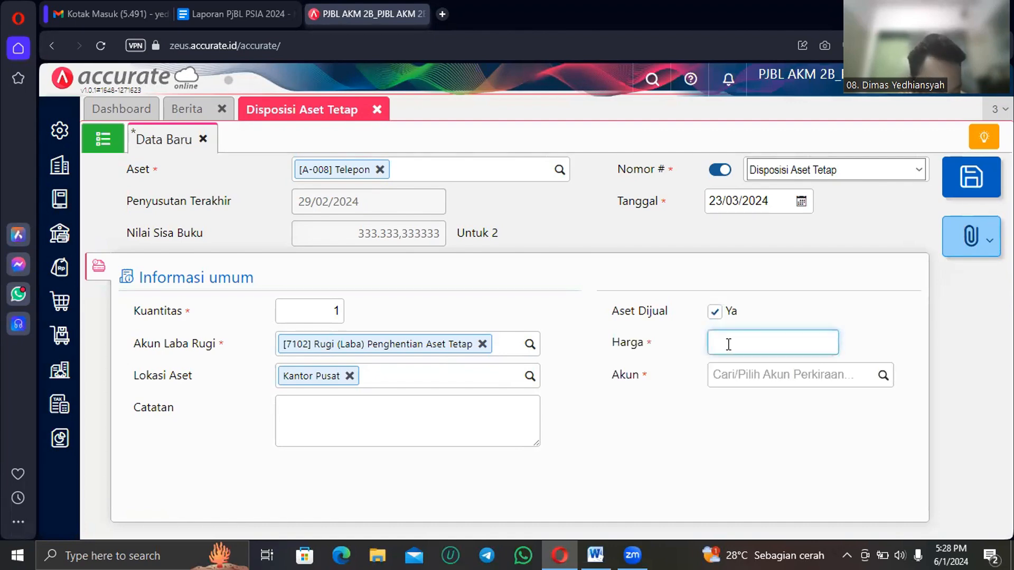
text(2.500.00)
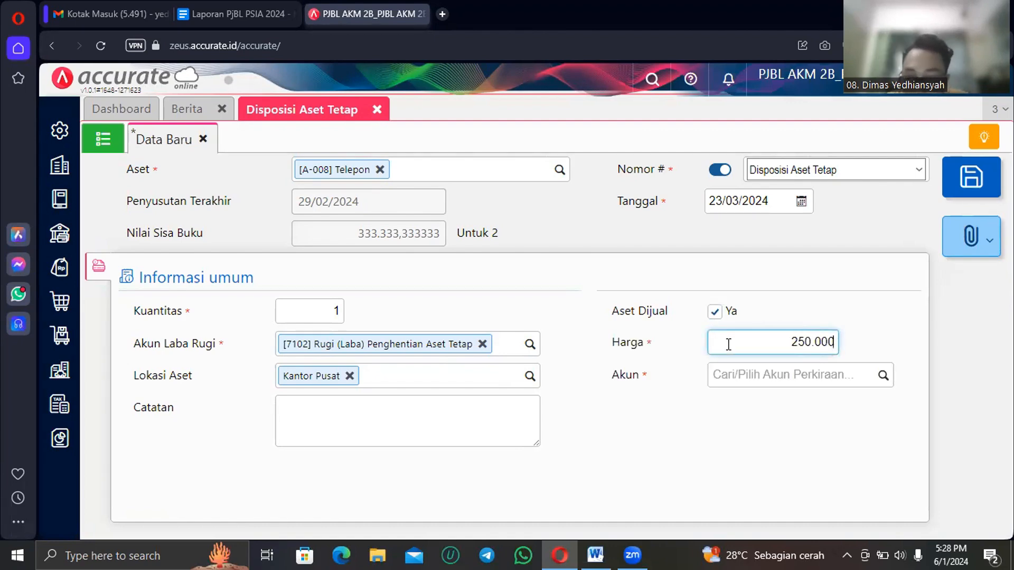
text(0)
click(768, 377)
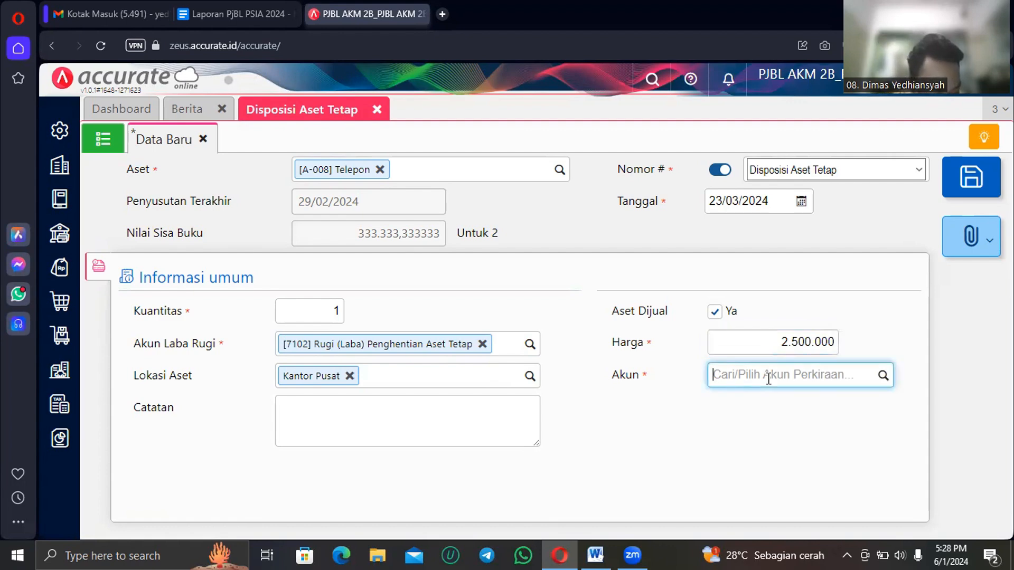
text(ma)
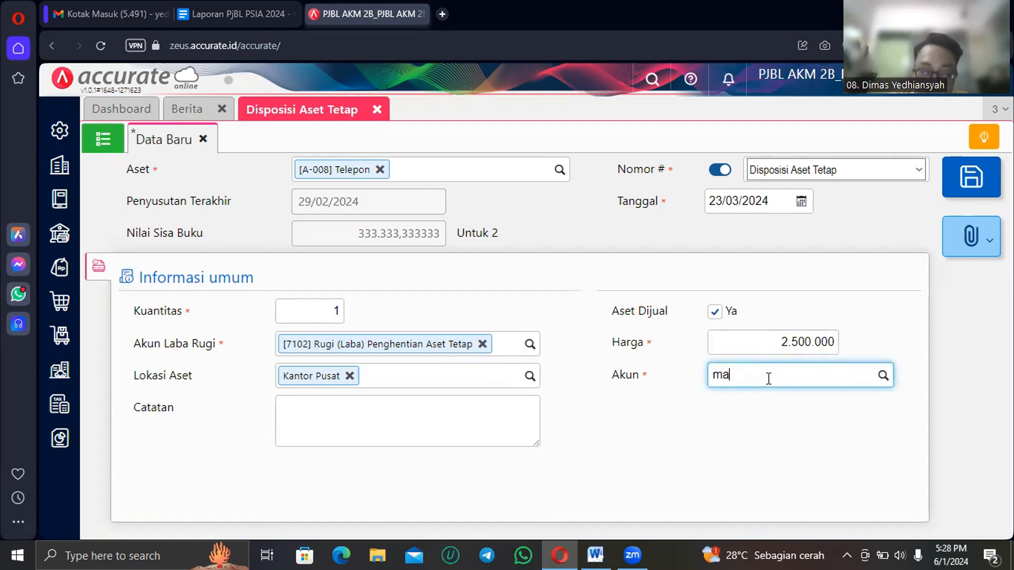
text(ndiri)
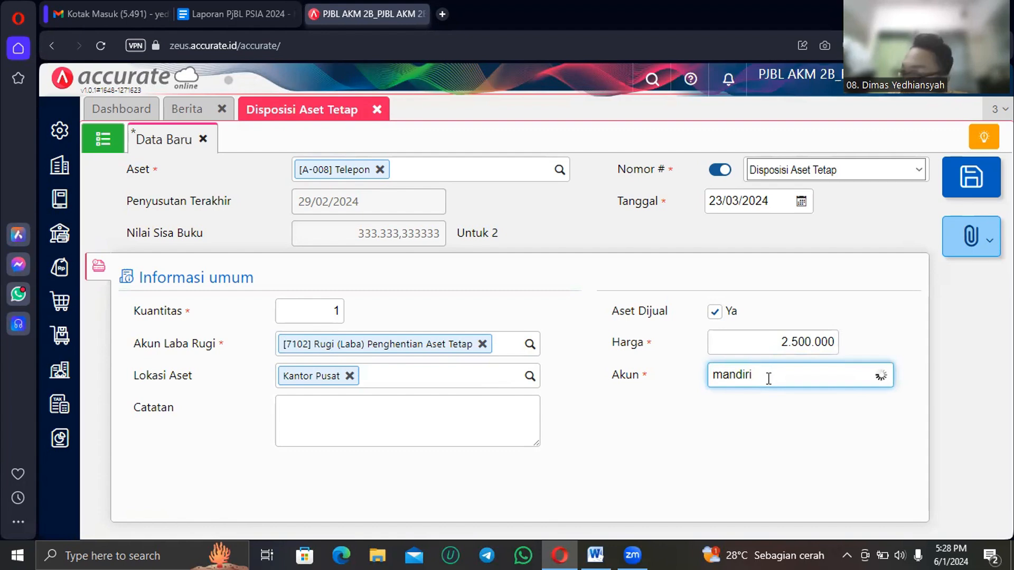
click(775, 420)
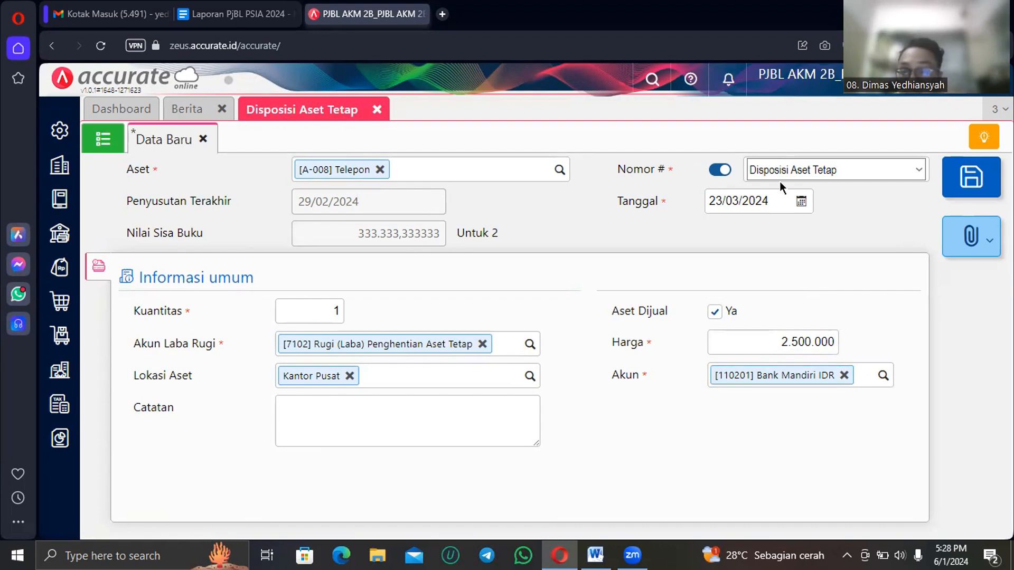
click(961, 200)
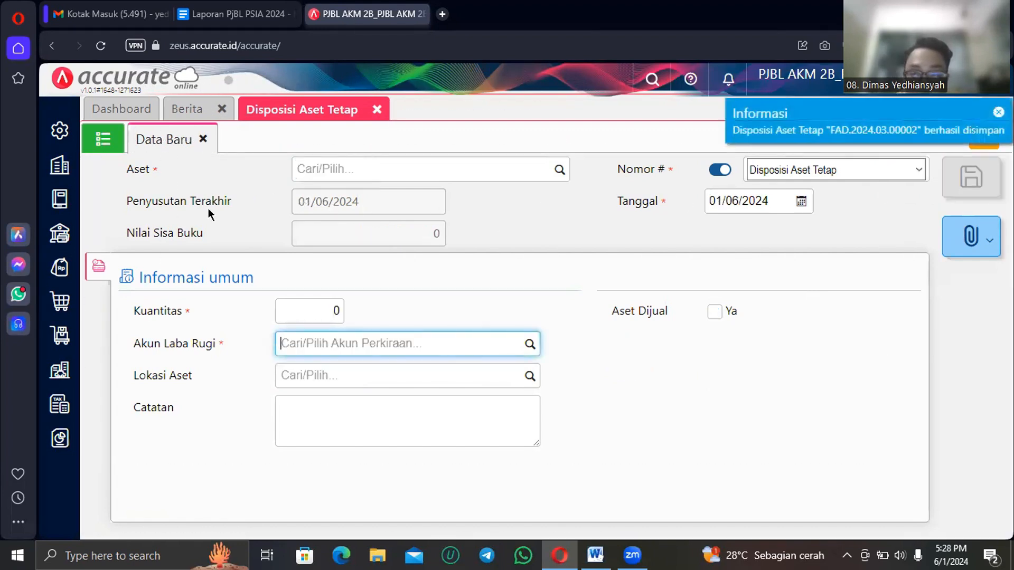
Open the saved 23/03/2024 Telepon disposal from the list, review its full journal details and close the fixed asset disposal module.
click(104, 151)
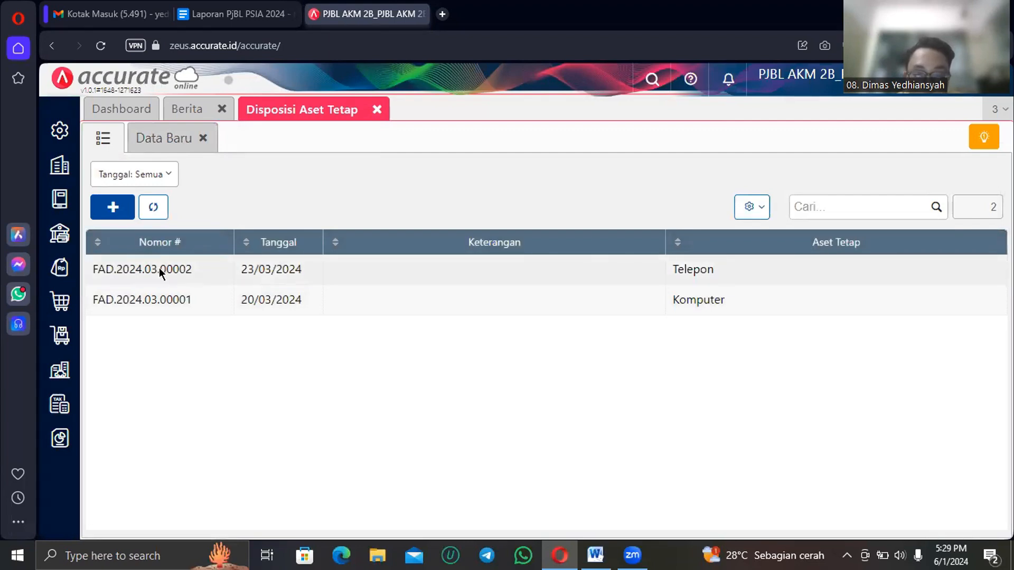
click(159, 268)
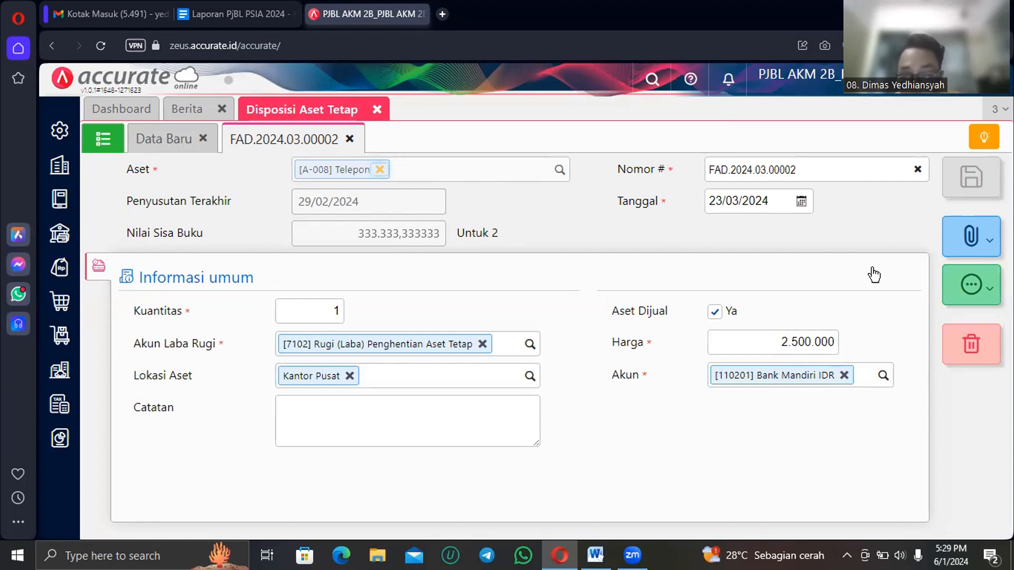
click(966, 288)
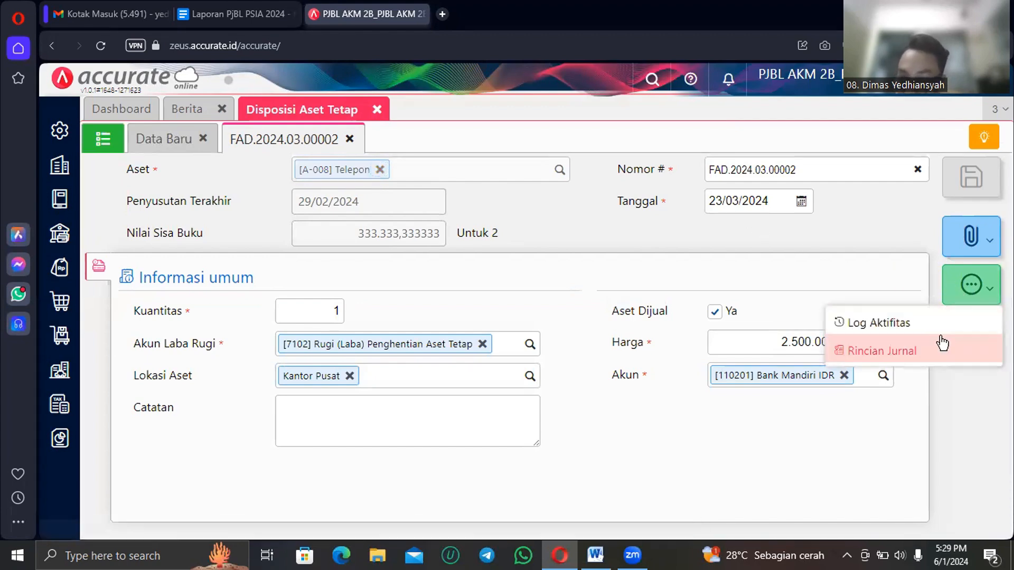
click(936, 348)
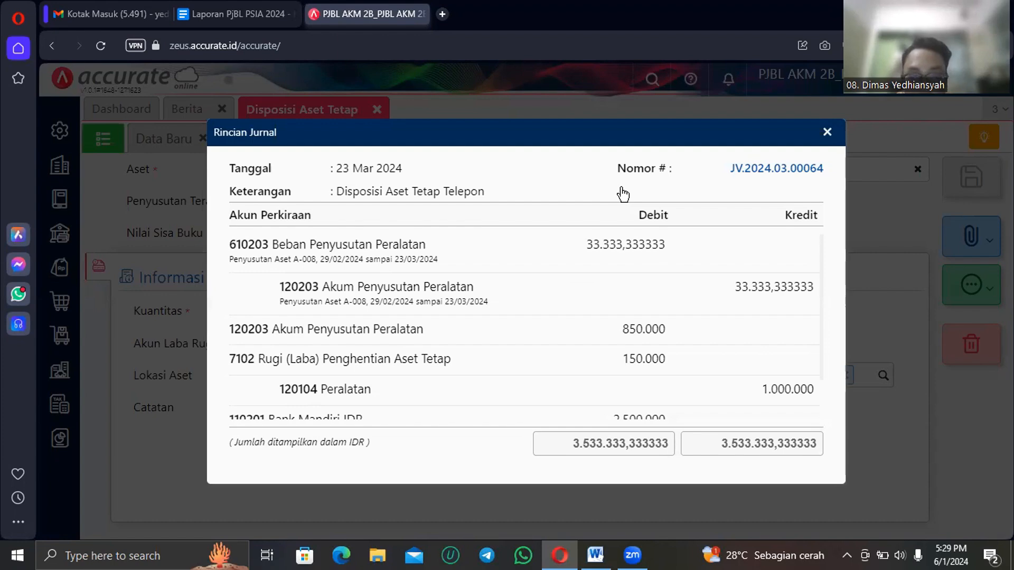
scroll(615, 289, down, 2)
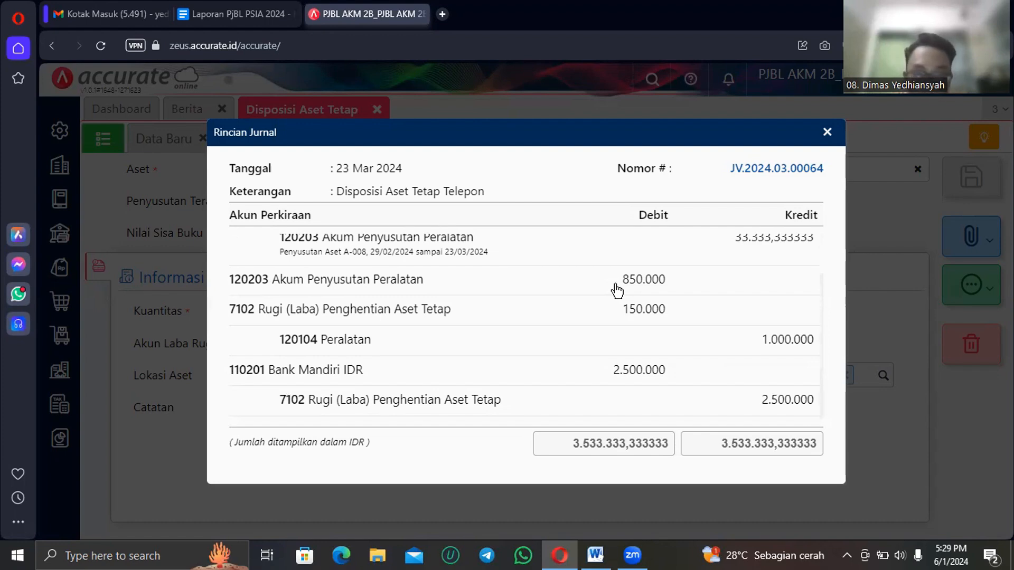
click(820, 133)
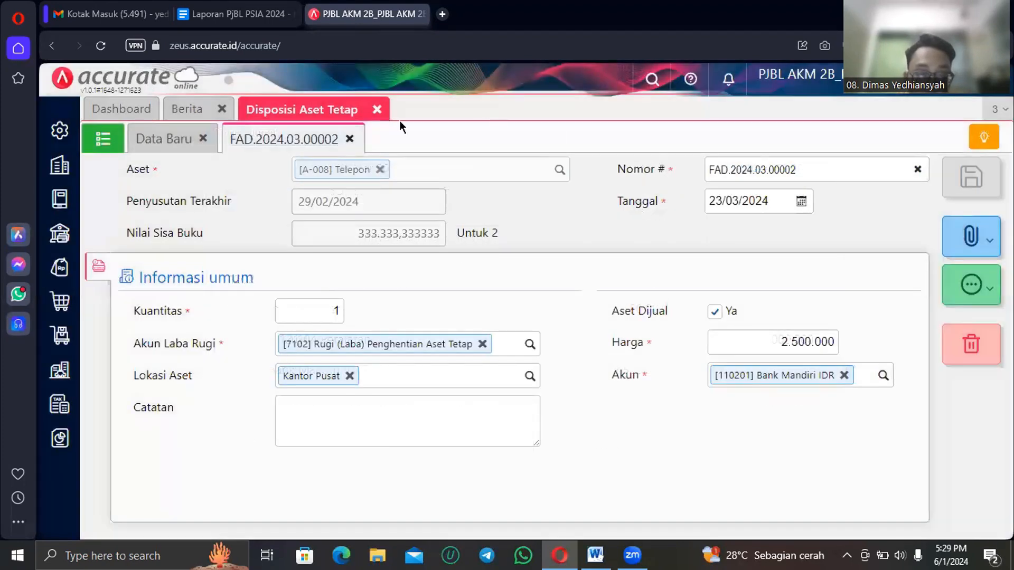
click(377, 112)
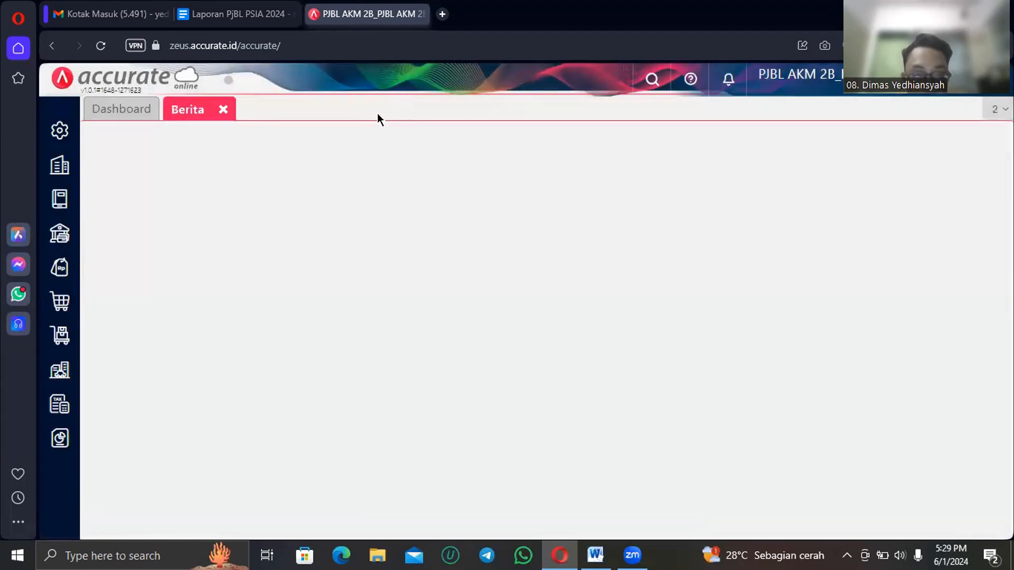
Switch to the Word document and check around the Aset Tetap entry for any remaining transactions.
key(alt+Tab)
scroll(407, 281, down, 5)
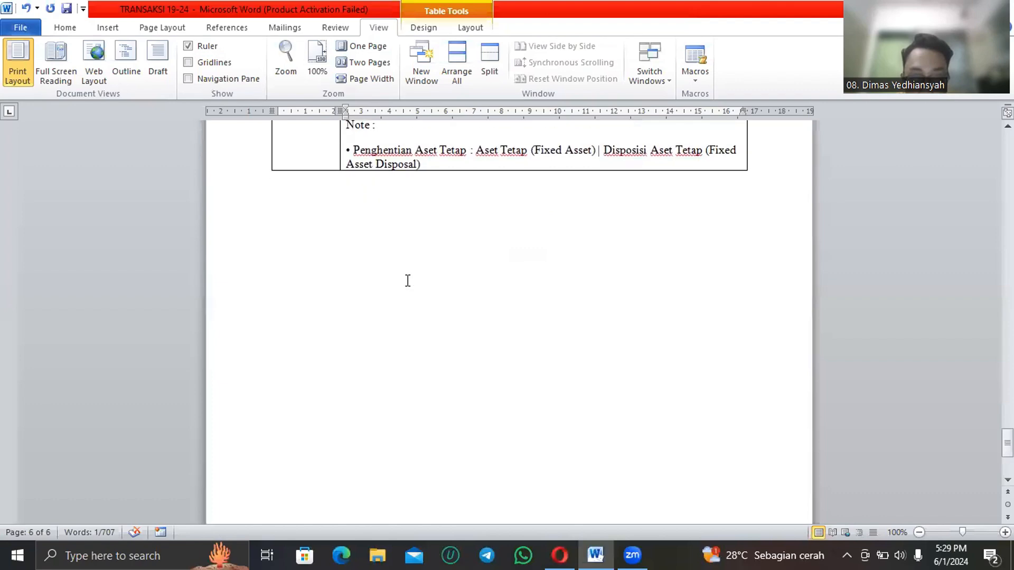
scroll(407, 281, down, 3)
scroll(407, 281, up, 15)
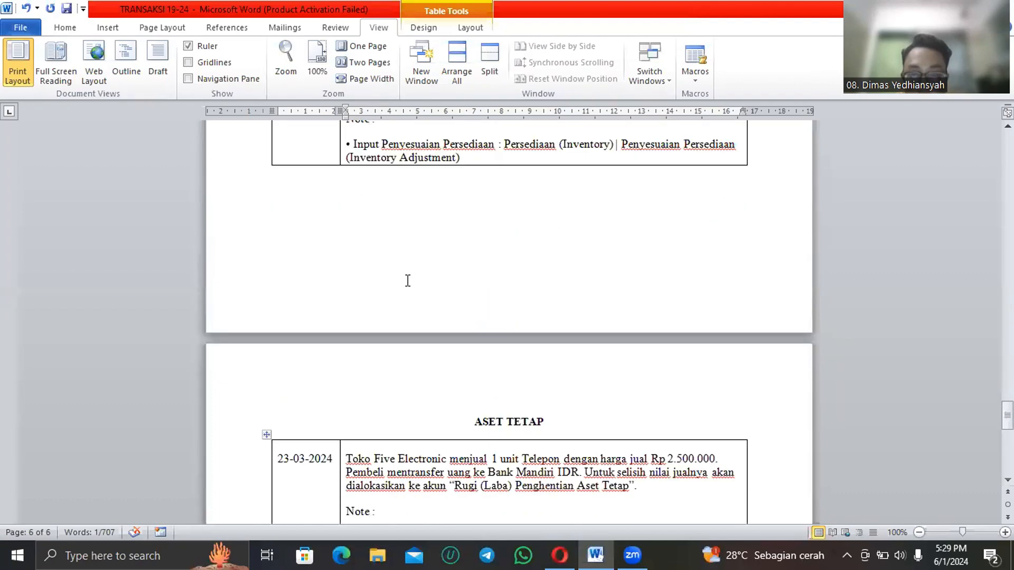
scroll(407, 281, up, 2)
scroll(407, 281, down, 5)
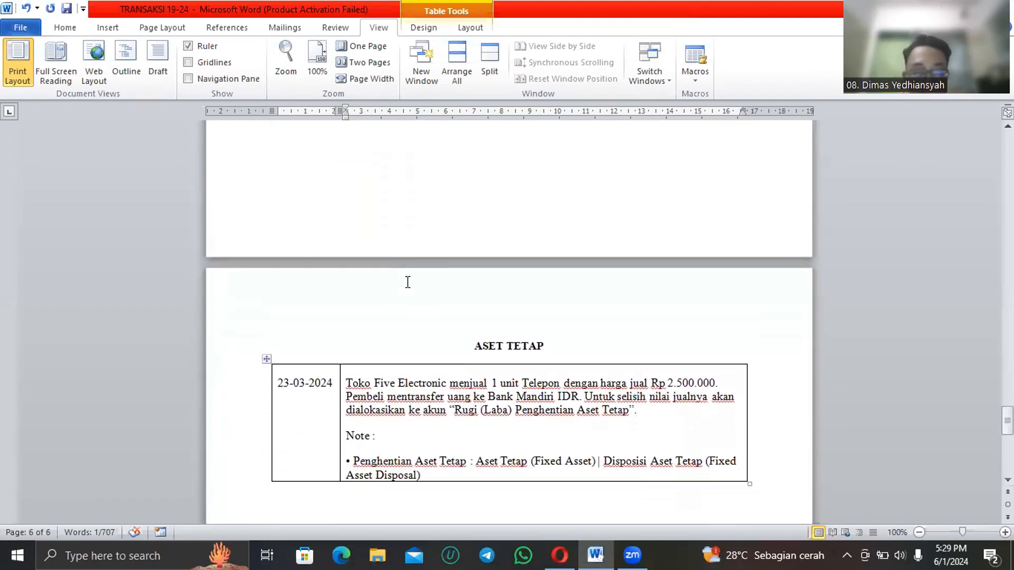